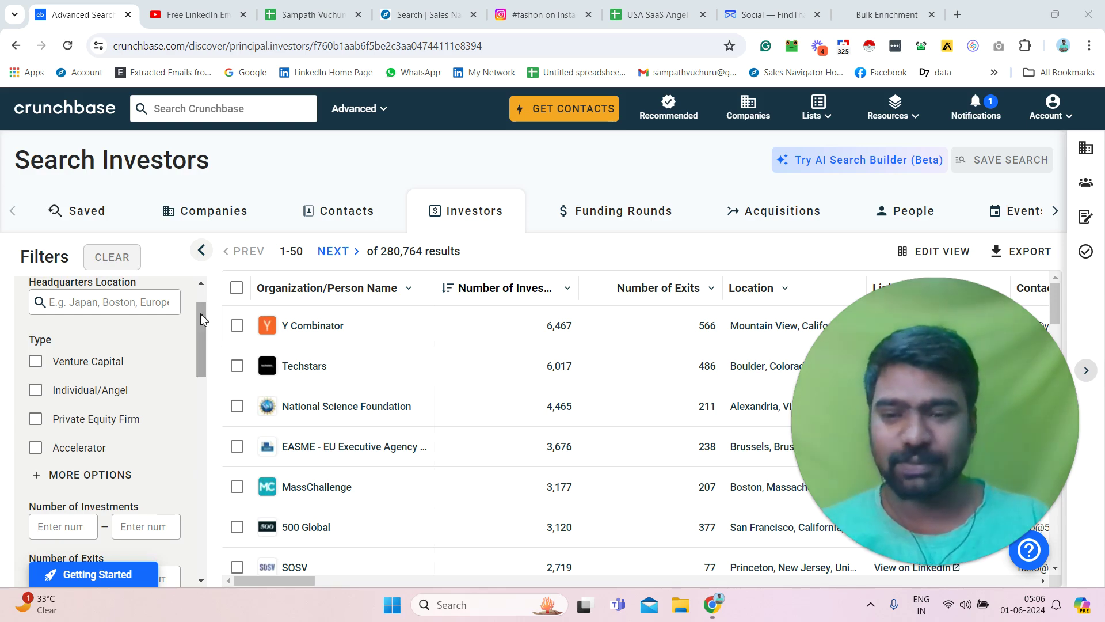
Scroll the unfiltered investor Filters panel up, then switch to the YouTube 'Free LinkedIn Email IDs' video
{"action": "left_click_drag", "start_coordinate": [202, 307], "coordinate": [203, 292]}
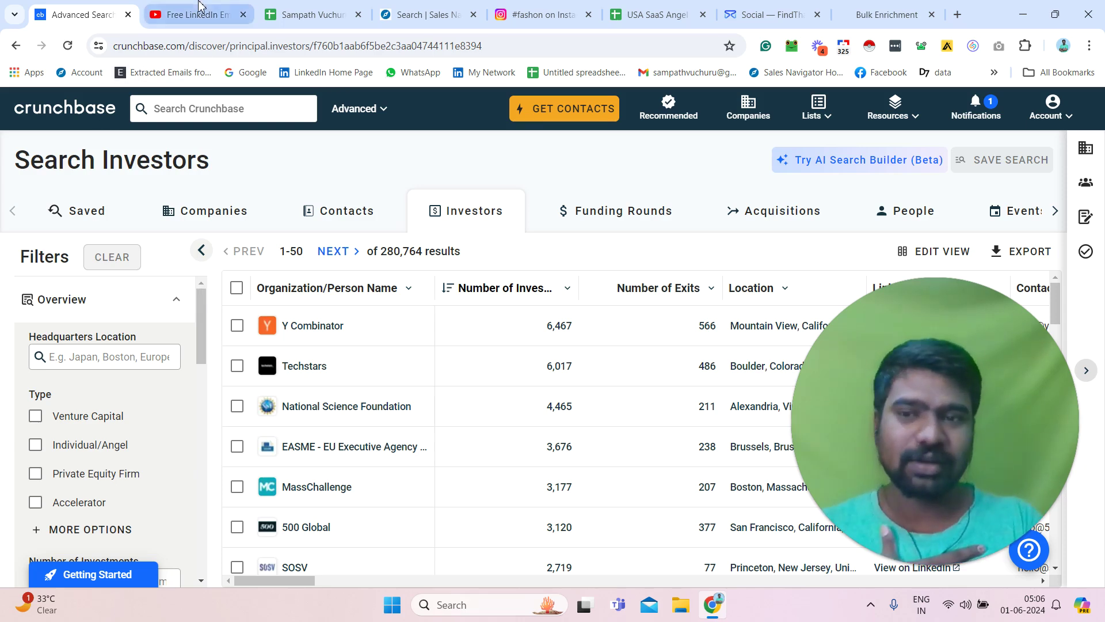
{"action": "left_click", "coordinate": [199, 8]}
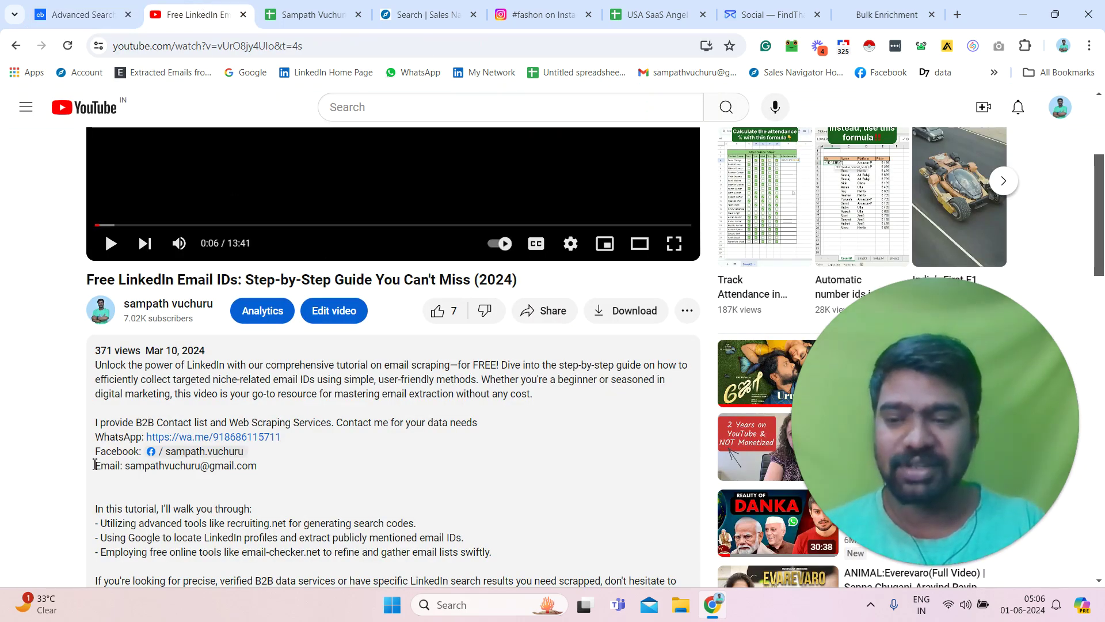
Highlight the contact line in the video description, then switch to the Data List Example's Angel Investors List
{"action": "left_click_drag", "start_coordinate": [94, 436], "coordinate": [335, 423]}
{"action": "left_click", "coordinate": [347, 380]}
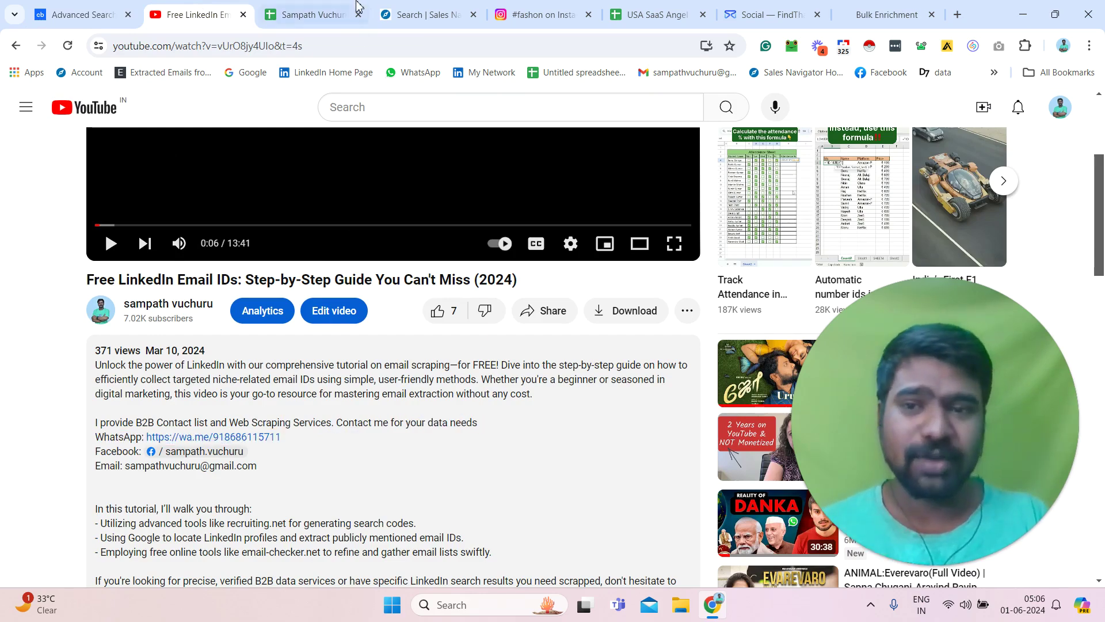
{"action": "left_click", "coordinate": [311, 15]}
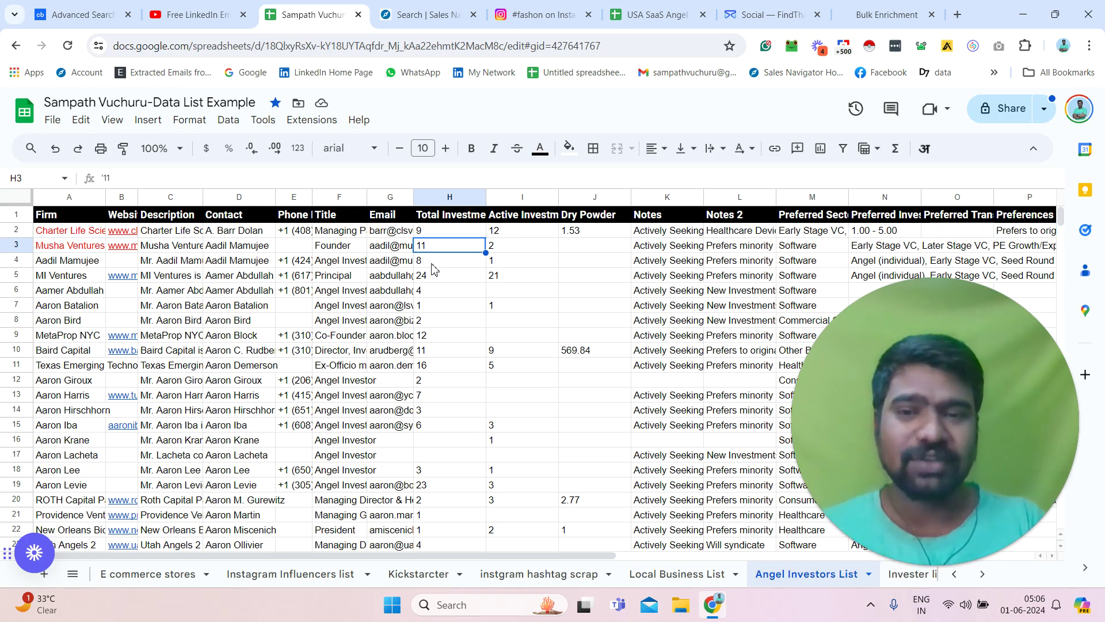
Show the Sales Navigator Angel Investor search's 2.5K+ results, then bring up the USA SaaS Angel Investors sheet
{"action": "left_click", "coordinate": [425, 23]}
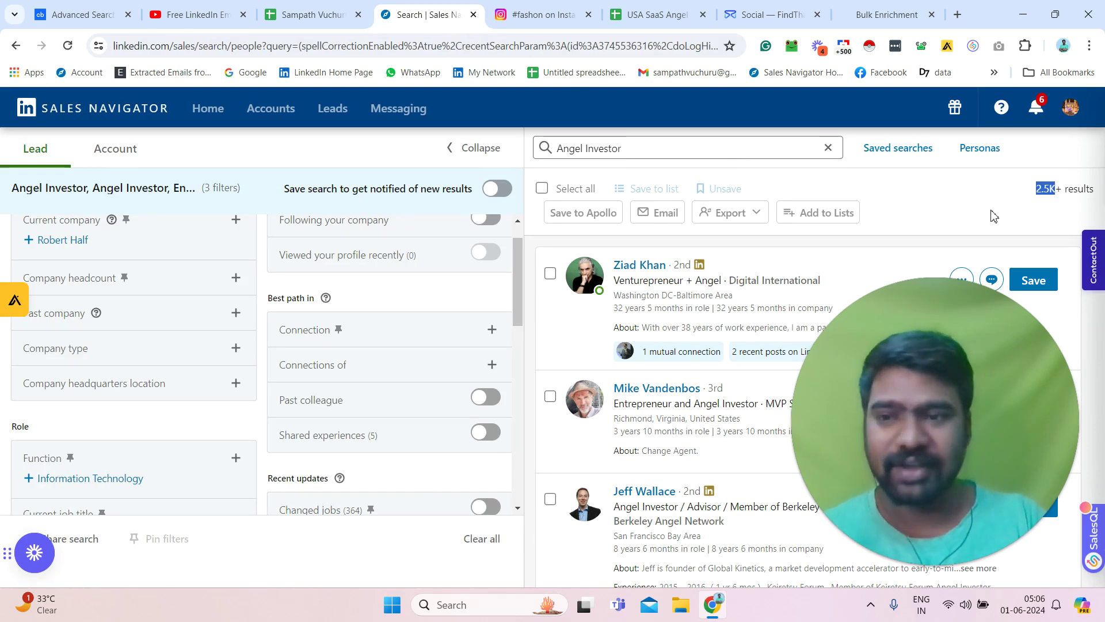
{"action": "left_click", "coordinate": [1051, 204]}
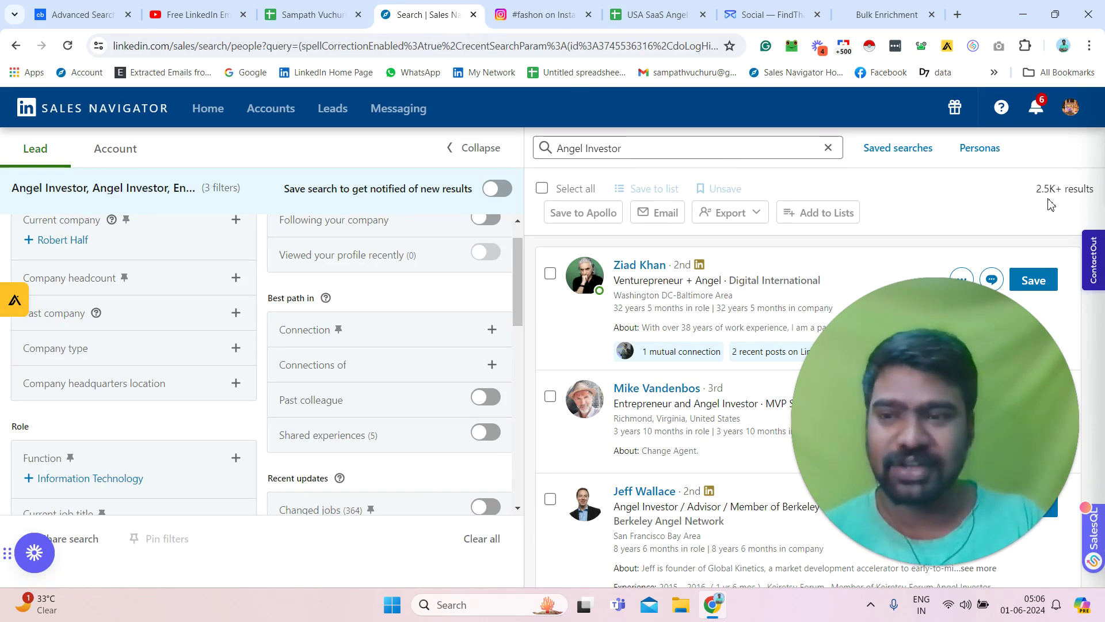
{"action": "double_click", "coordinate": [1051, 204]}
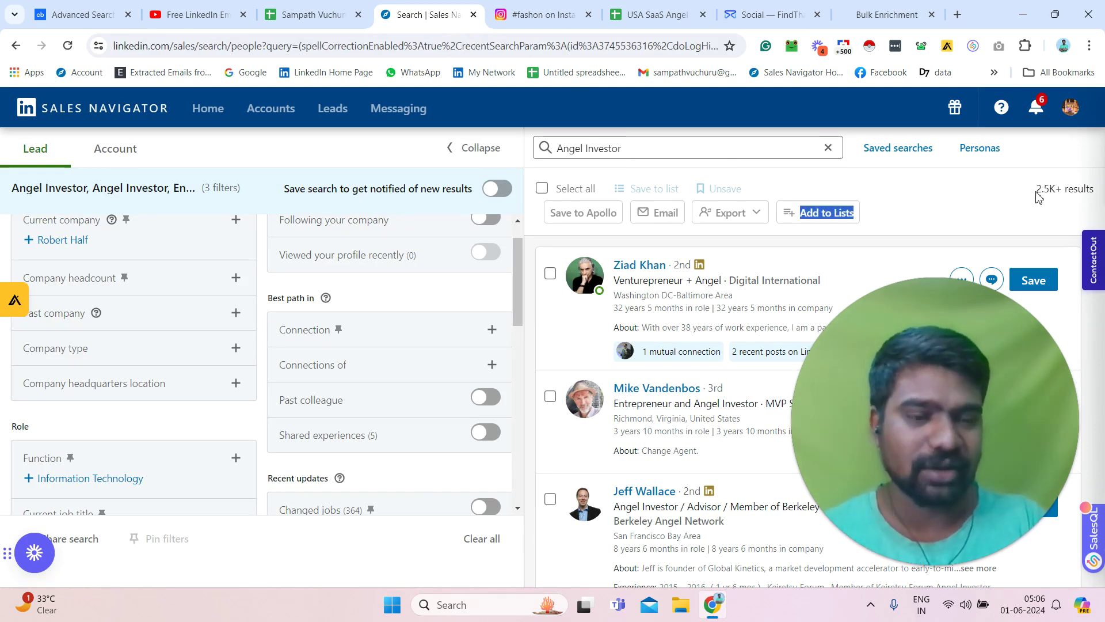
{"action": "left_click", "coordinate": [1039, 197]}
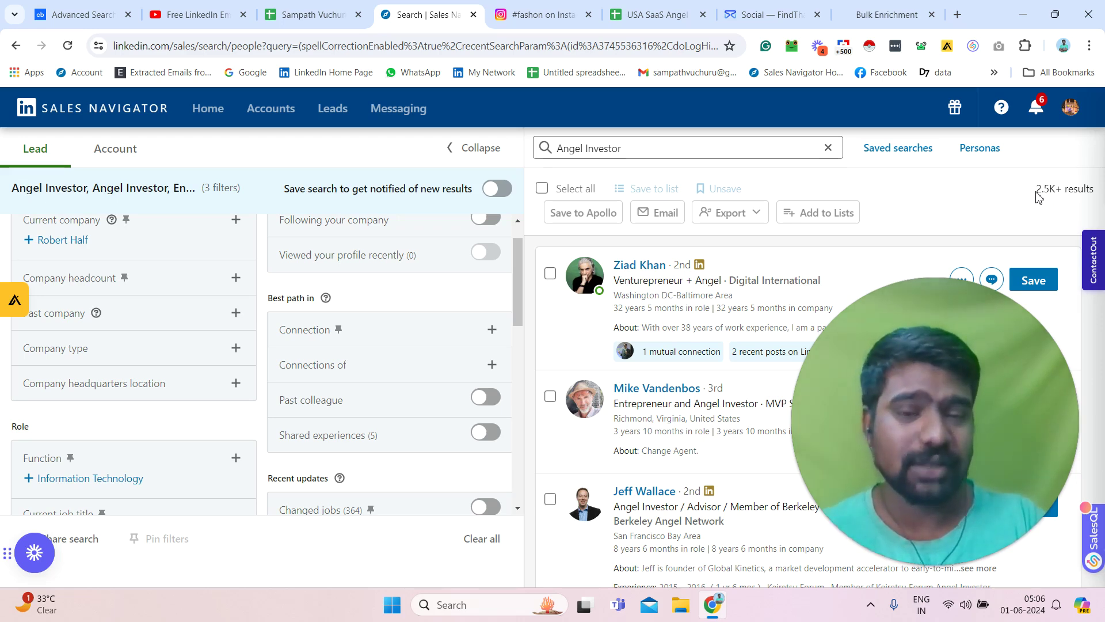
{"action": "left_click", "coordinate": [582, 7]}
{"action": "left_click", "coordinate": [666, 10]}
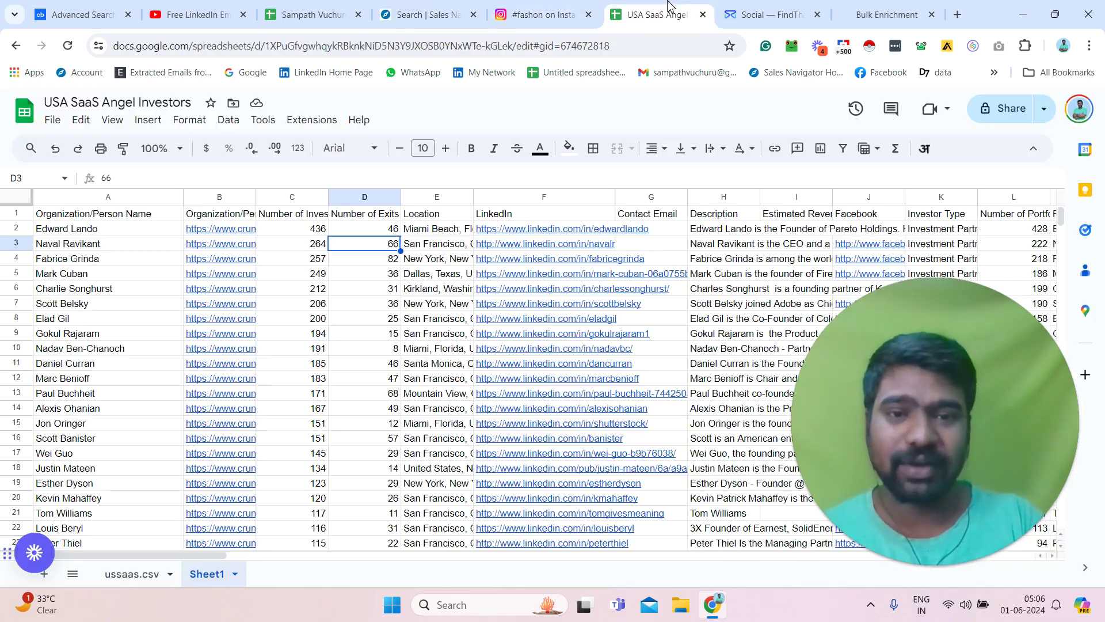
Tour the instgram hashtag scrap, Instagram Influencers list and E commerce stores sheets, pointing out sample entries
{"action": "left_click", "coordinate": [347, 7]}
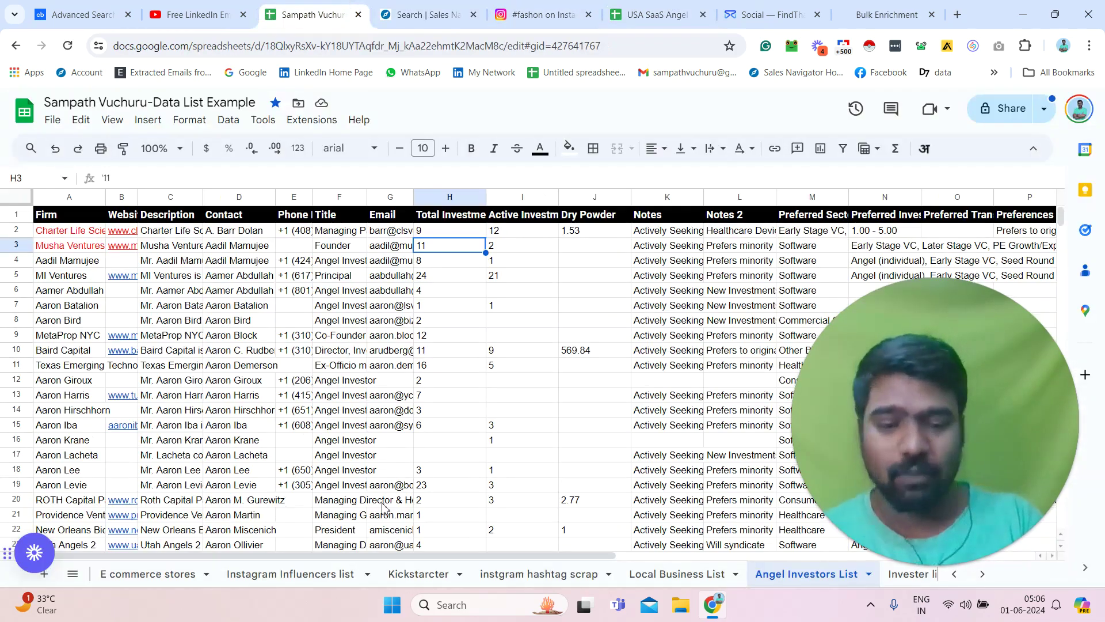
{"action": "left_click", "coordinate": [547, 585]}
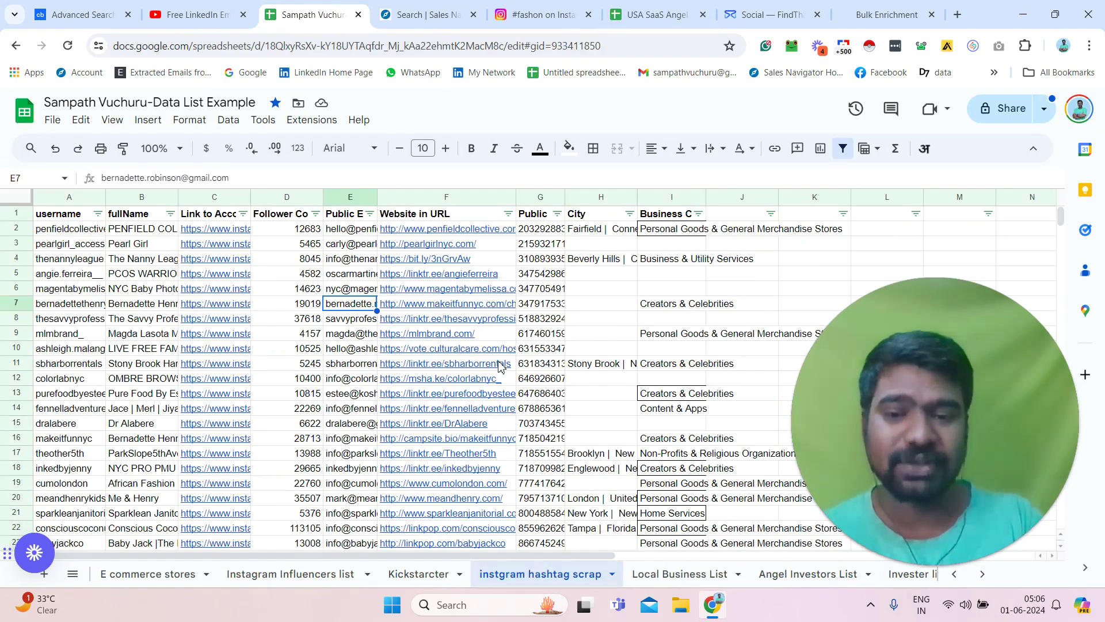
{"action": "left_click", "coordinate": [601, 217]}
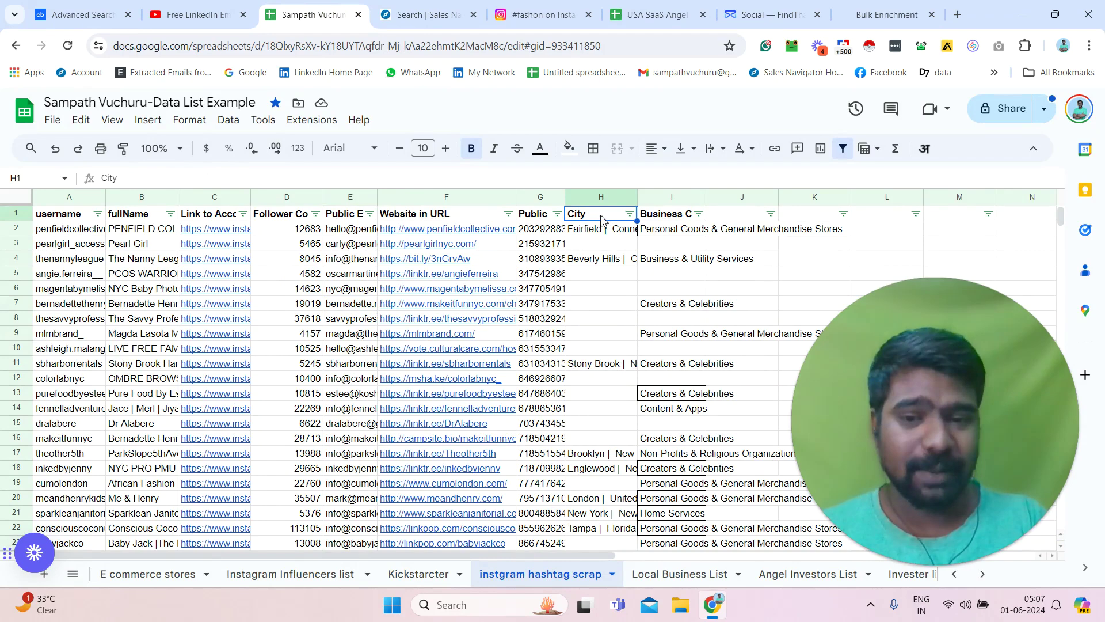
{"action": "left_click", "coordinate": [286, 574]}
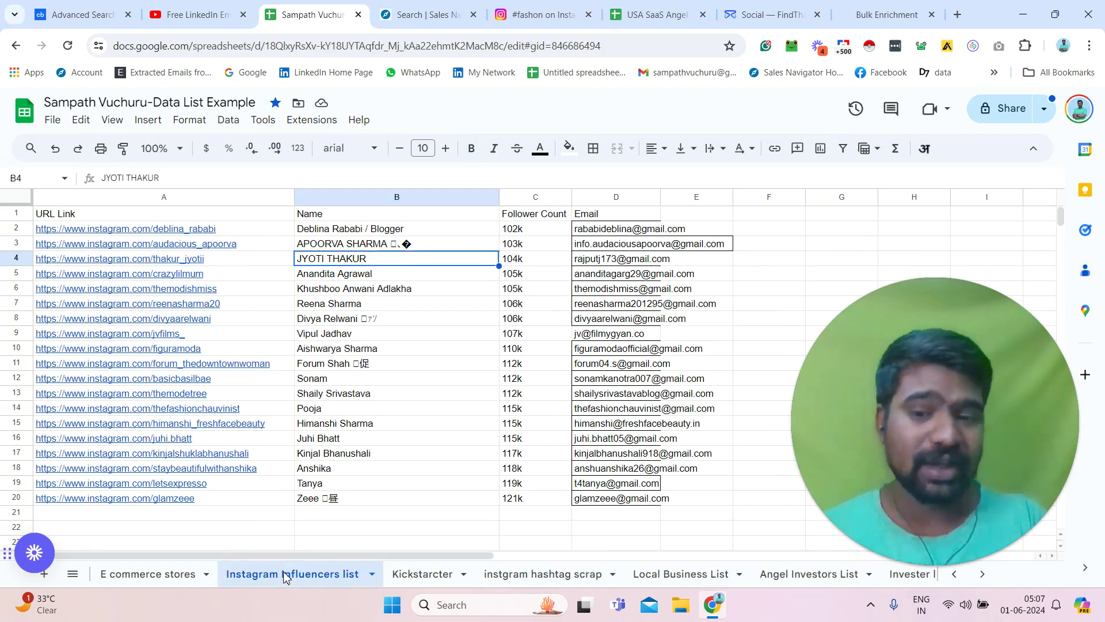
{"action": "left_click", "coordinate": [326, 322]}
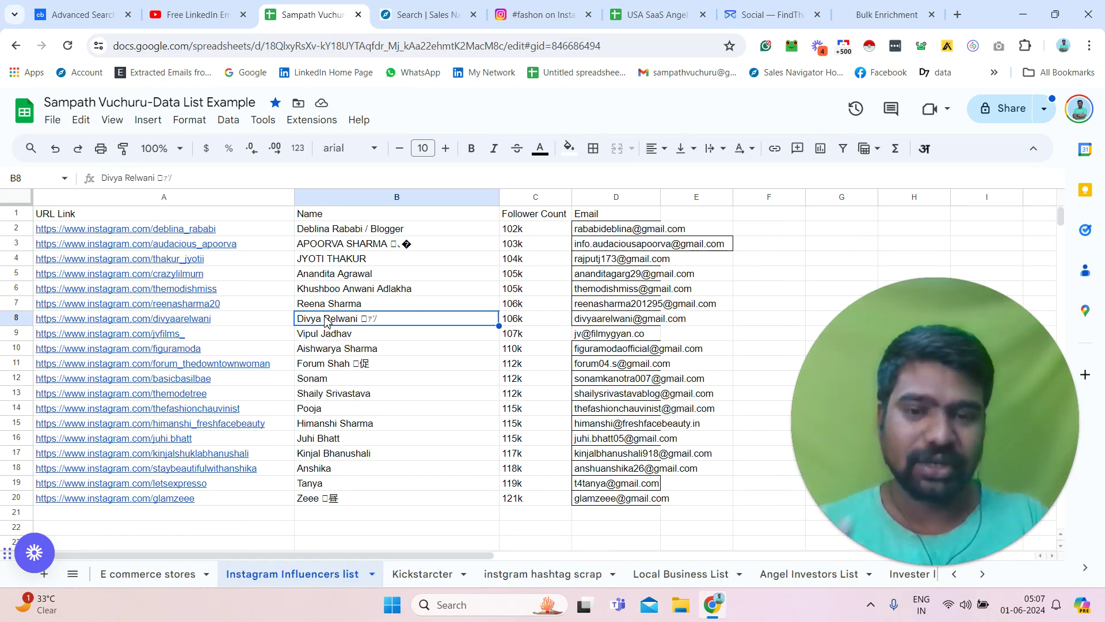
{"action": "left_click", "coordinate": [132, 570]}
{"action": "left_click", "coordinate": [235, 380]}
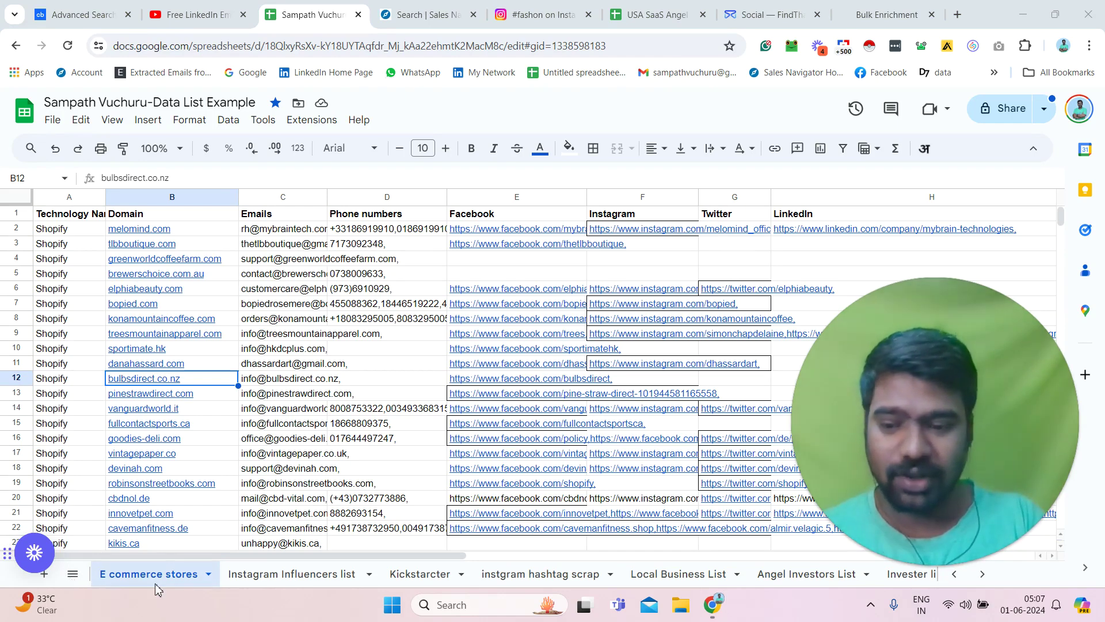
Revisit the influencer and store sheets, preview konamountaincoffee.com, then highlight the YouTube B2B services line
{"action": "left_click", "coordinate": [282, 575]}
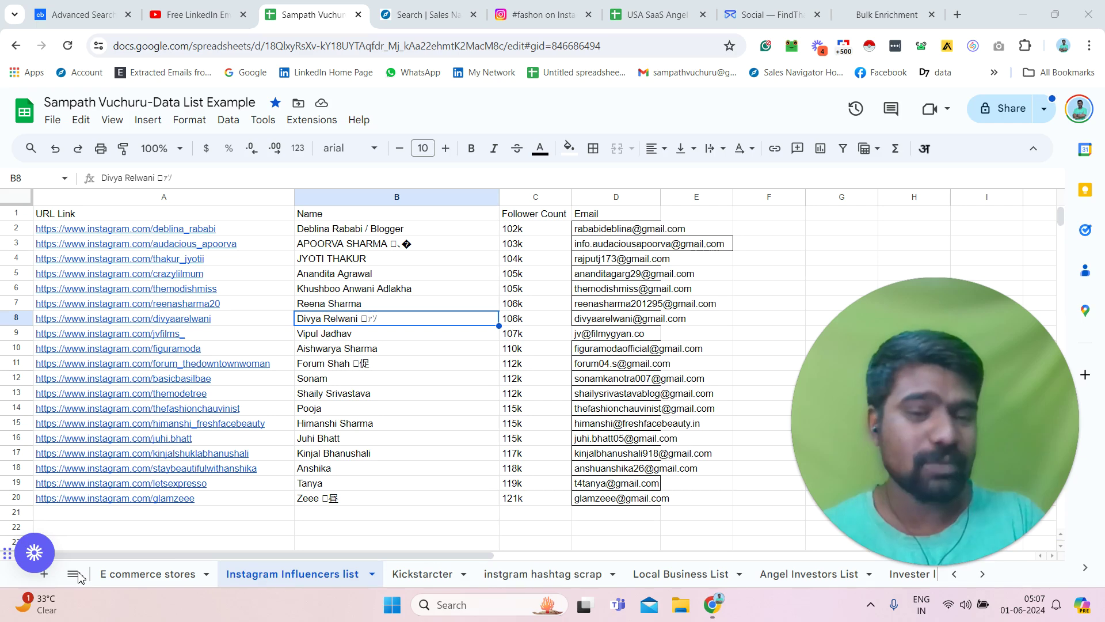
{"action": "left_click", "coordinate": [95, 573]}
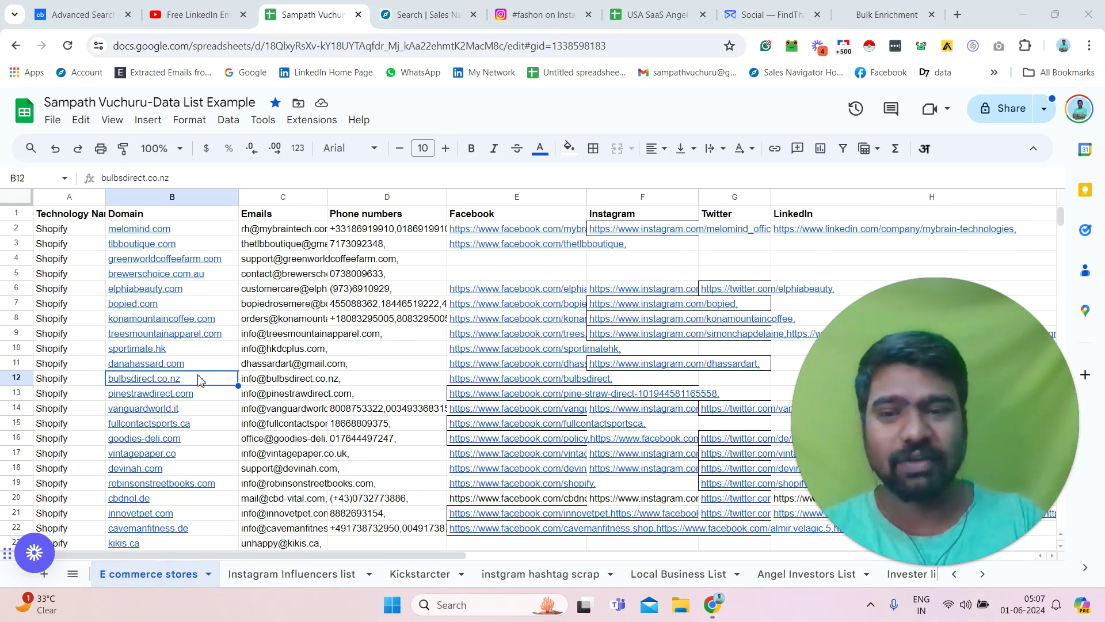
{"action": "left_click", "coordinate": [163, 320]}
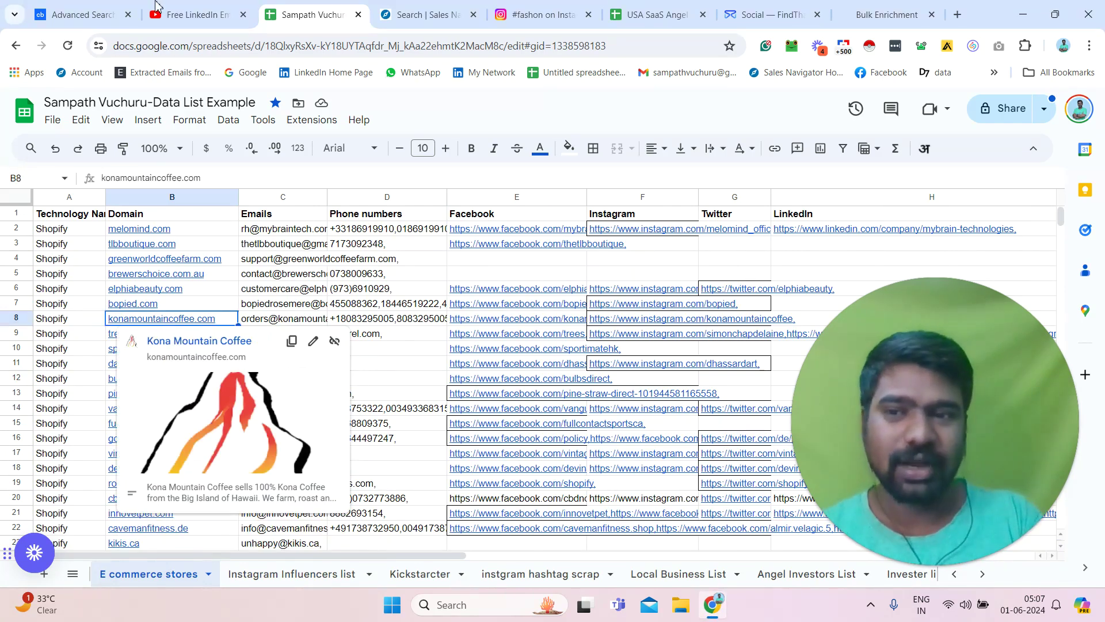
{"action": "left_click", "coordinate": [173, 13]}
{"action": "left_click_drag", "start_coordinate": [101, 423], "coordinate": [321, 436]}
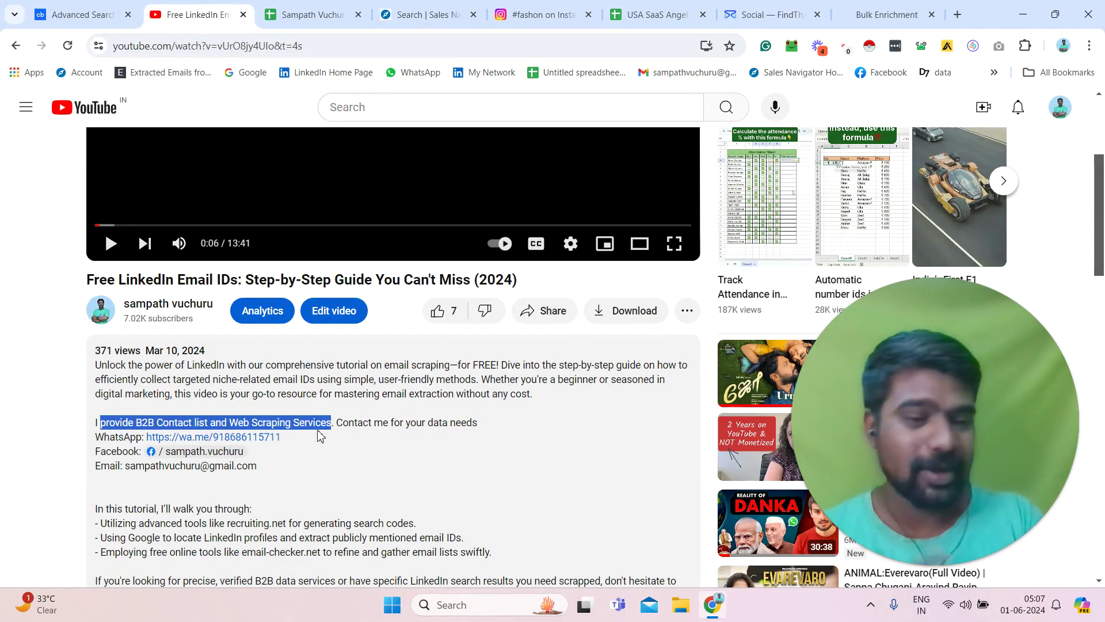
Return to Crunchbase and reload the investor search page
{"action": "left_click", "coordinate": [103, 7]}
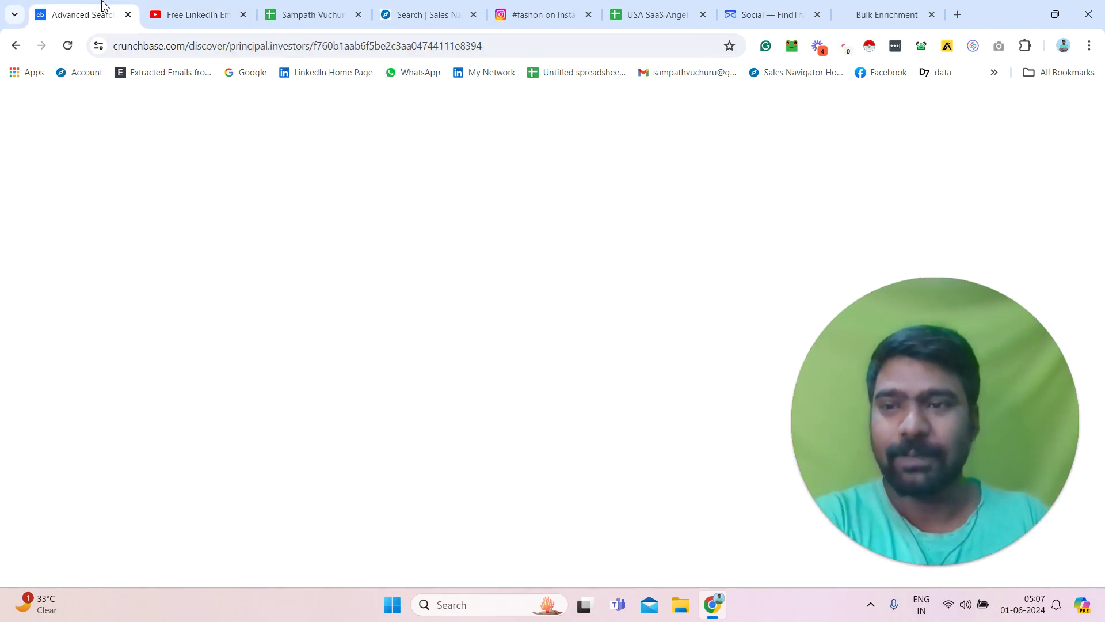
{"action": "left_click", "coordinate": [69, 46]}
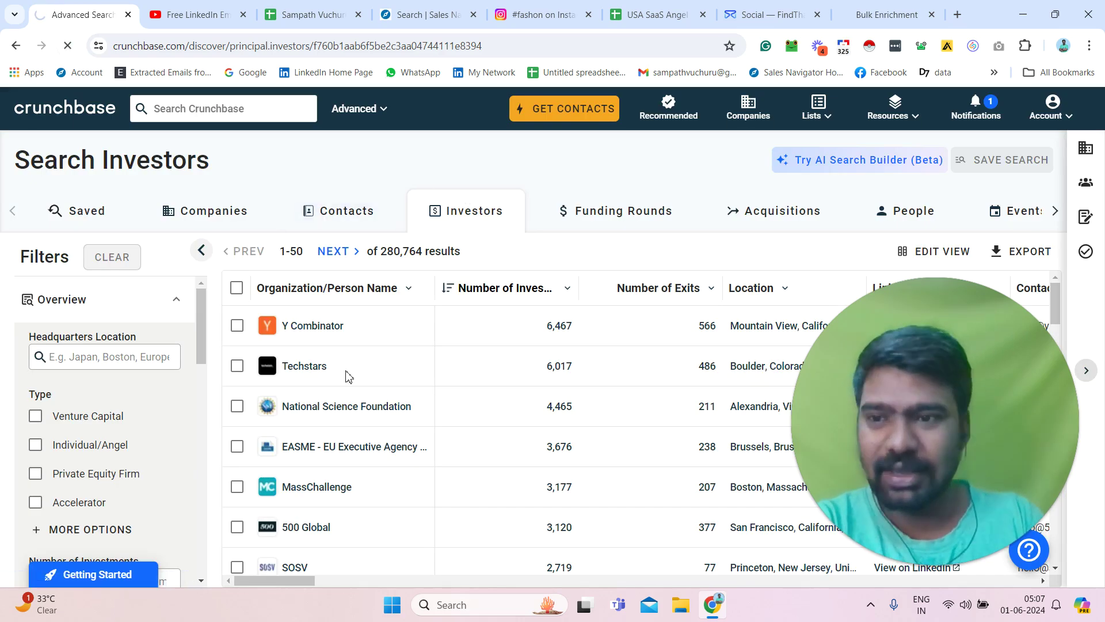
{"action": "scroll", "coordinate": [203, 369], "scroll_direction": "down", "scroll_amount": 2}
{"action": "scroll", "coordinate": [204, 369], "scroll_direction": "down", "scroll_amount": 3}
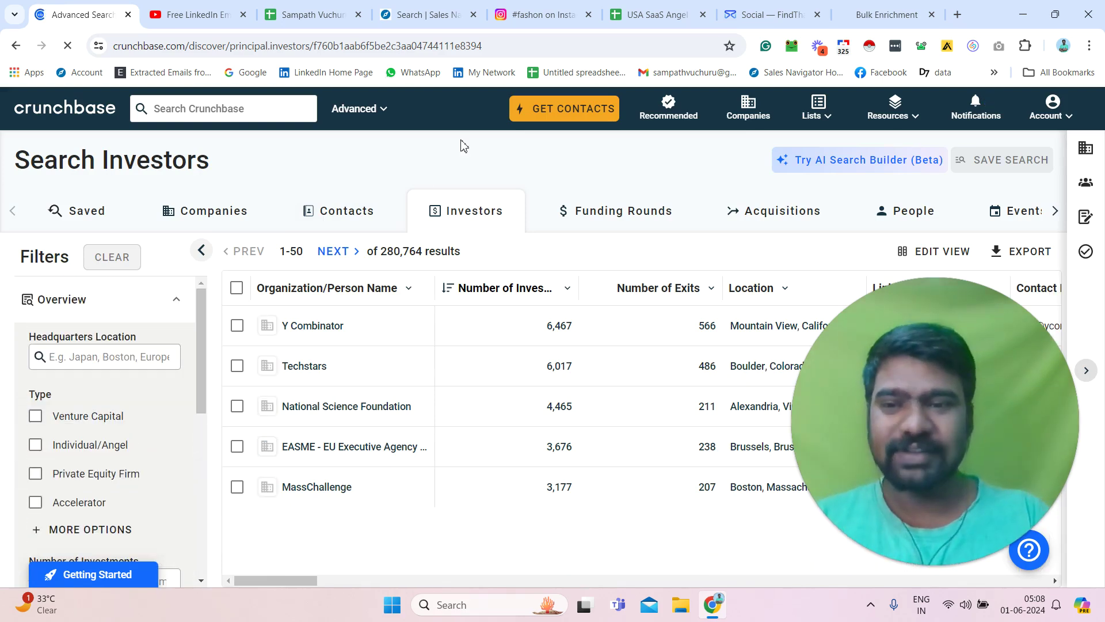
Start a new Advanced > Investors search and highlight its 280,764 results count
{"action": "left_click", "coordinate": [382, 111]}
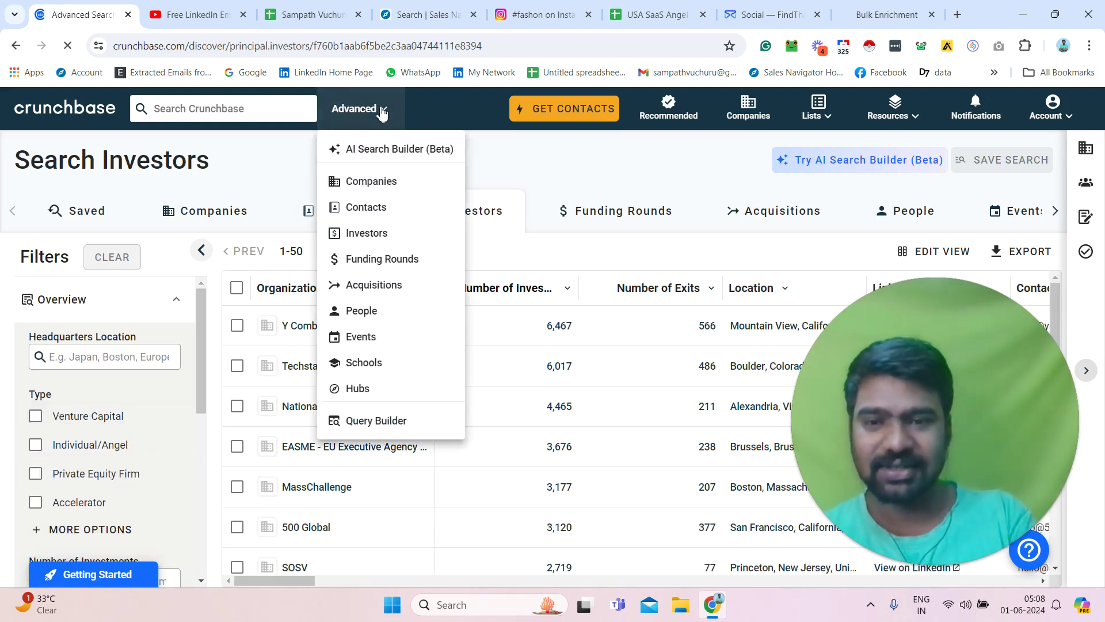
{"action": "left_click", "coordinate": [378, 236]}
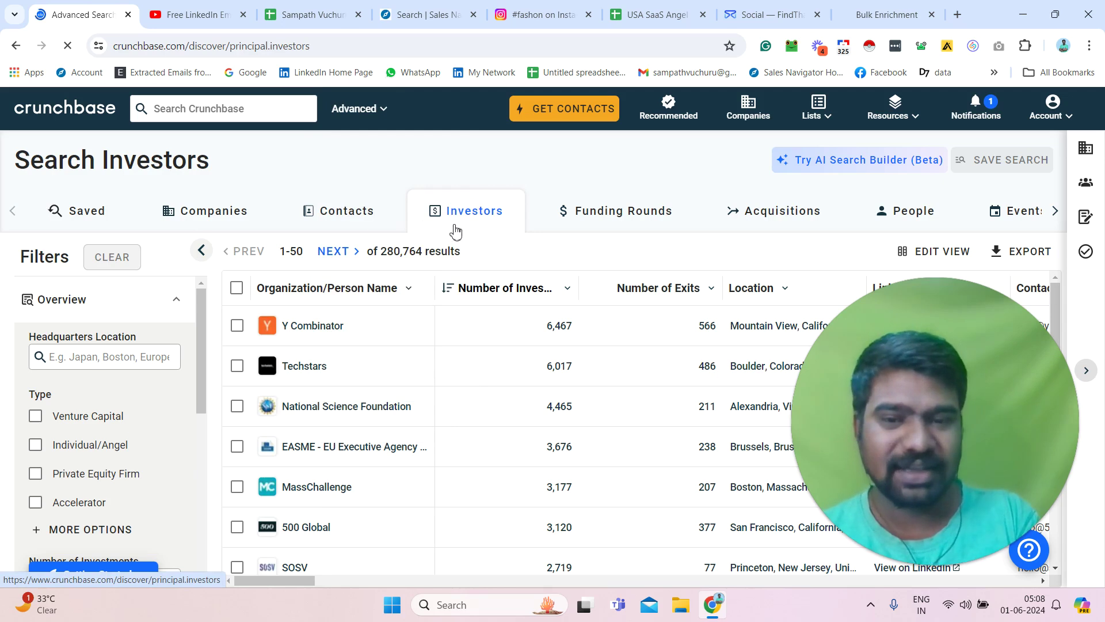
{"action": "left_click_drag", "start_coordinate": [380, 252], "coordinate": [463, 259]}
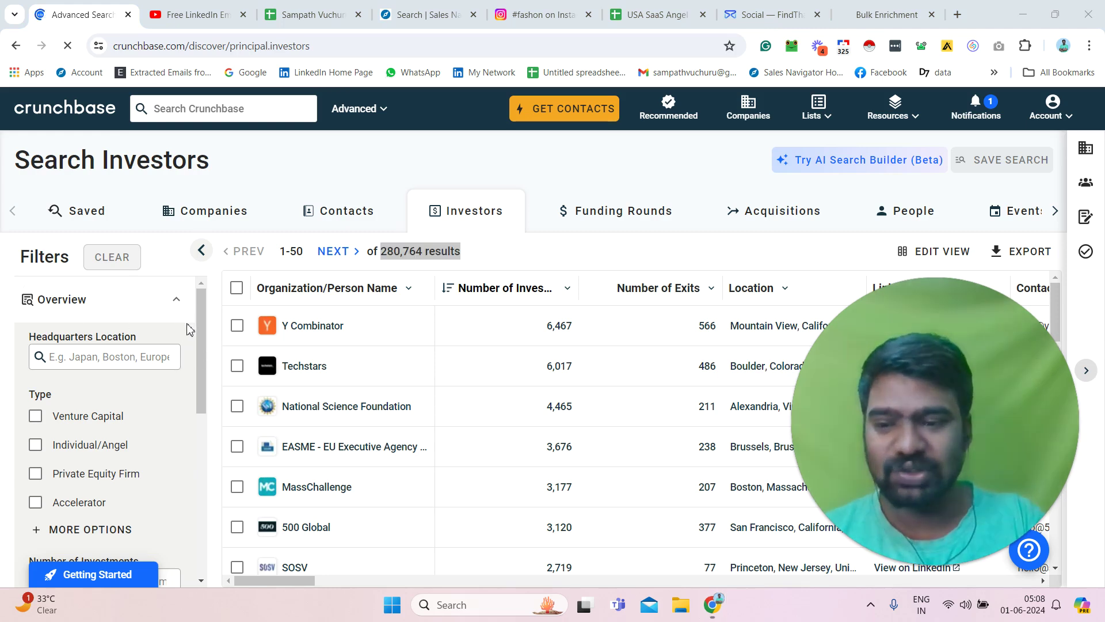
{"action": "left_click", "coordinate": [201, 337]}
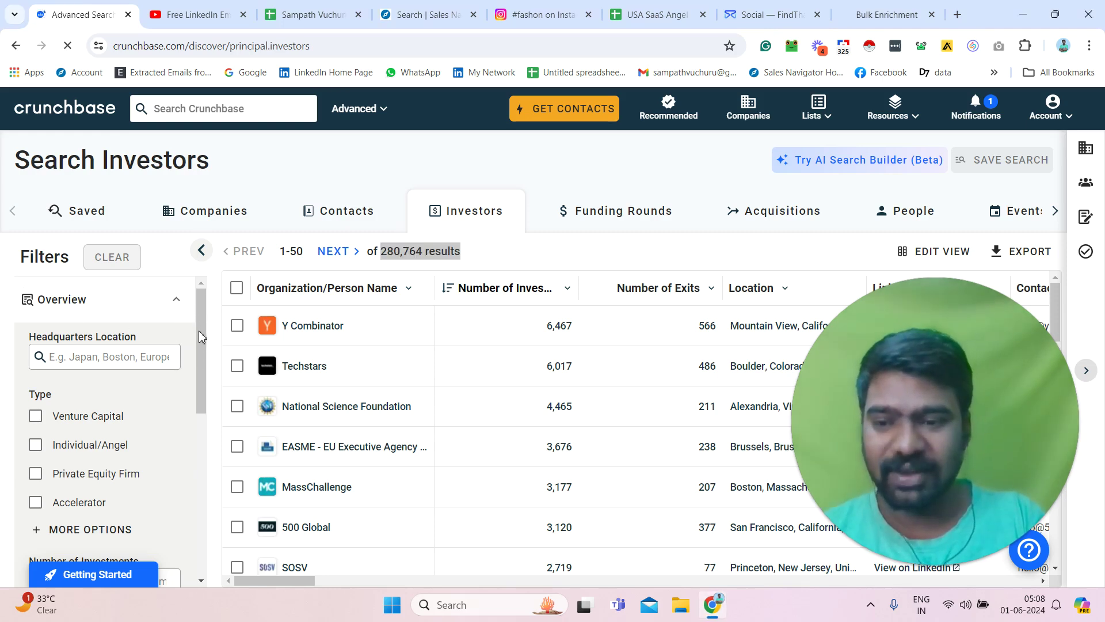
{"action": "scroll", "coordinate": [200, 337], "scroll_direction": "down", "scroll_amount": 2}
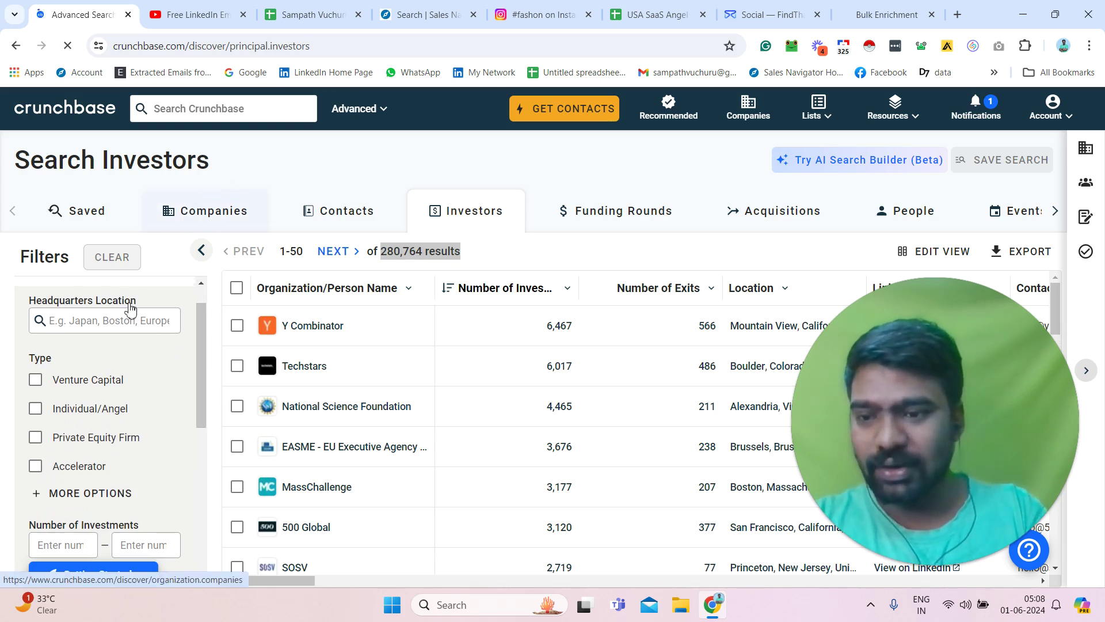
Filter to United States headquarters and Individual/Angel investor type, leaving 21,271 results
{"action": "left_click", "coordinate": [102, 319]}
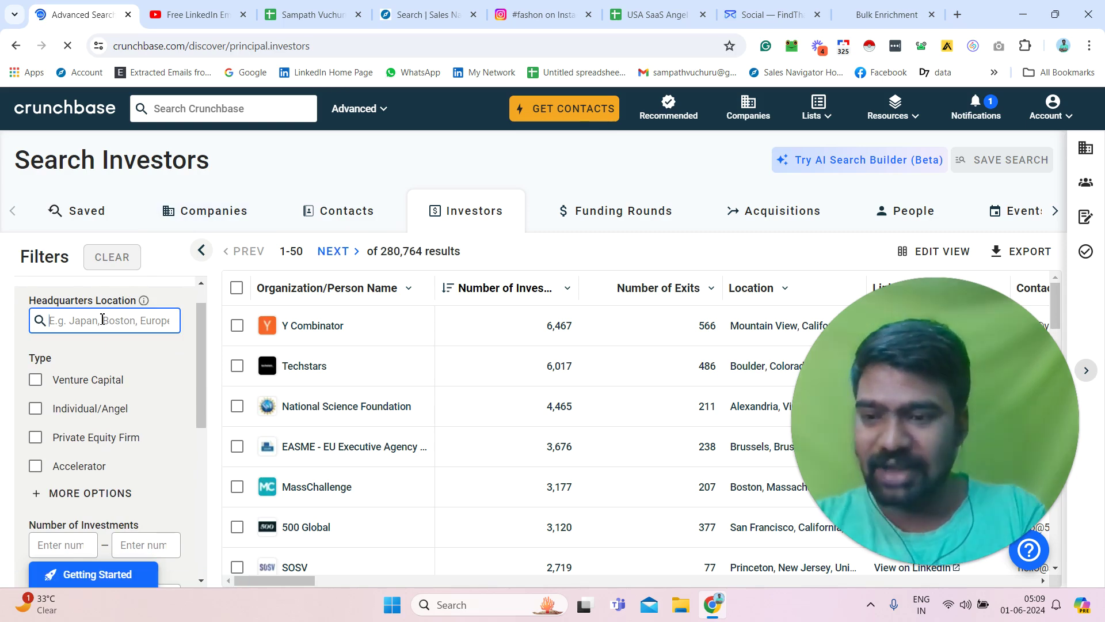
{"action": "type", "text": "un"}
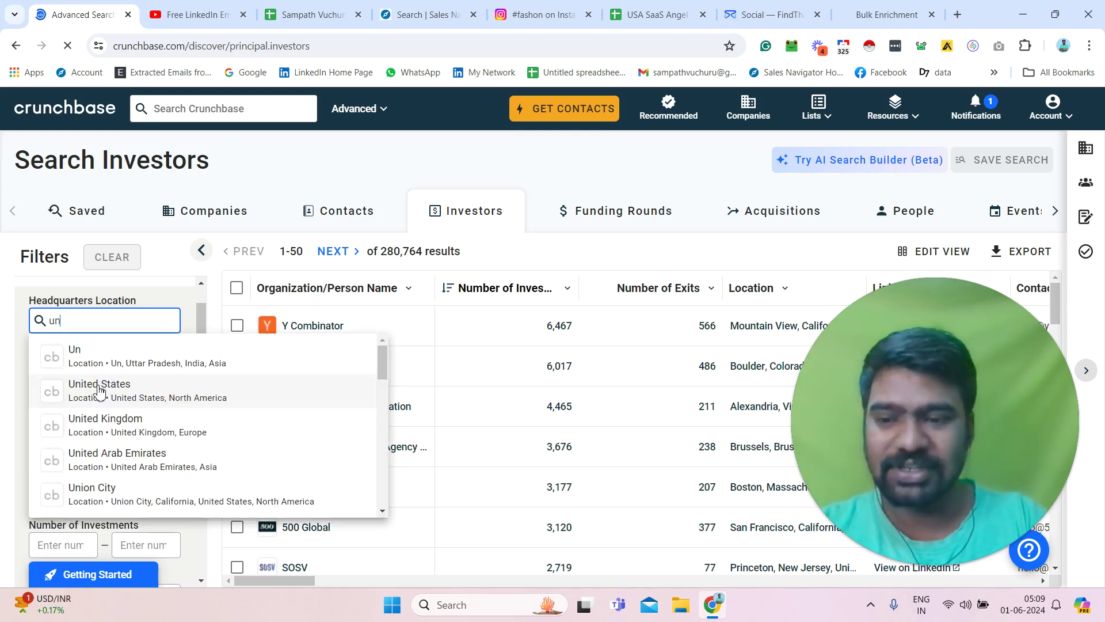
{"action": "left_click", "coordinate": [100, 391]}
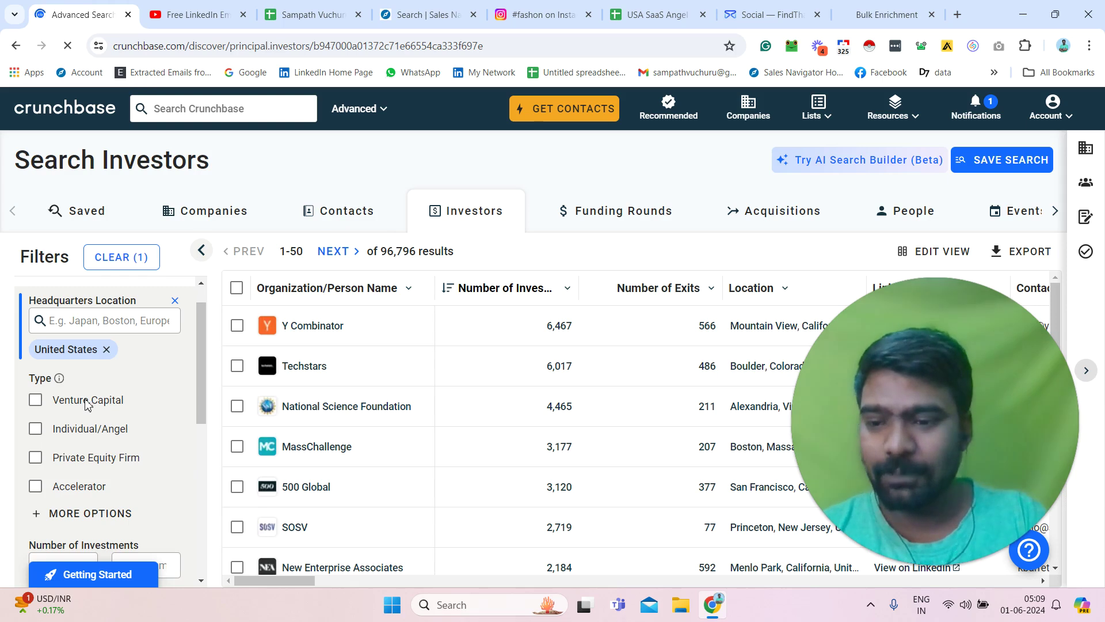
{"action": "left_click", "coordinate": [36, 429]}
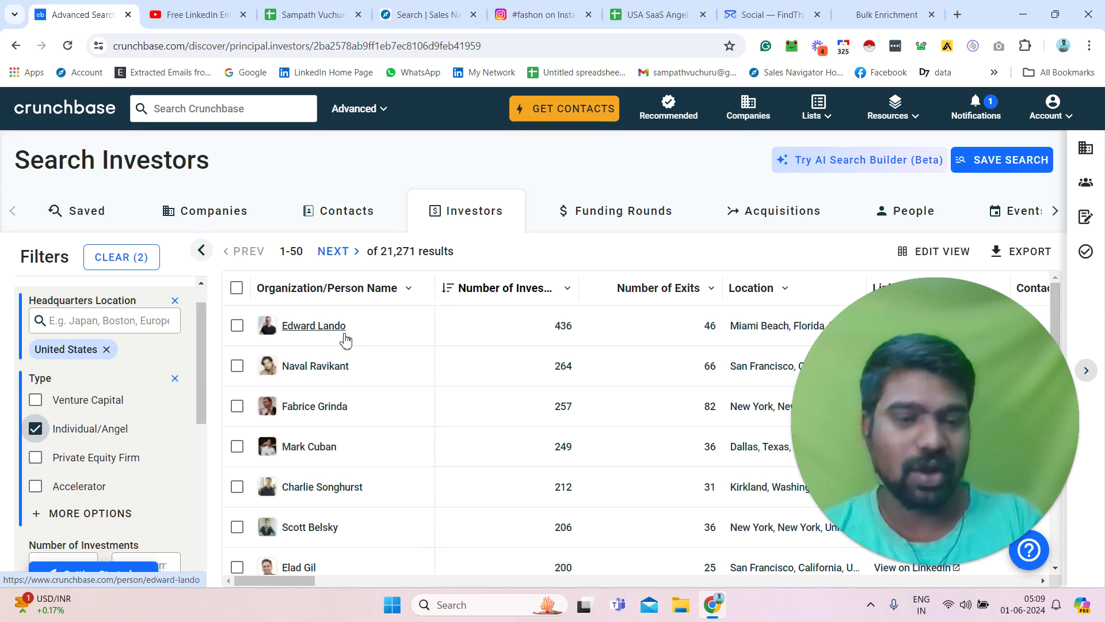
Set the minimum Number of Investments to 2, cutting results to 8,155
{"action": "left_click_drag", "start_coordinate": [203, 314], "coordinate": [201, 374]}
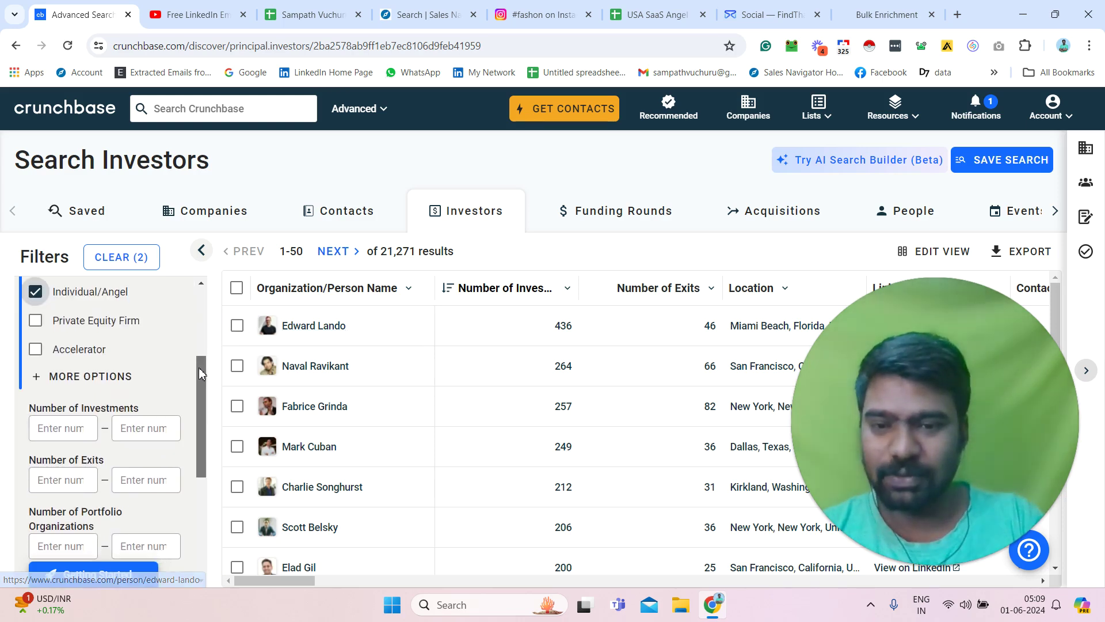
{"action": "scroll", "coordinate": [115, 403], "scroll_direction": "down", "scroll_amount": 1}
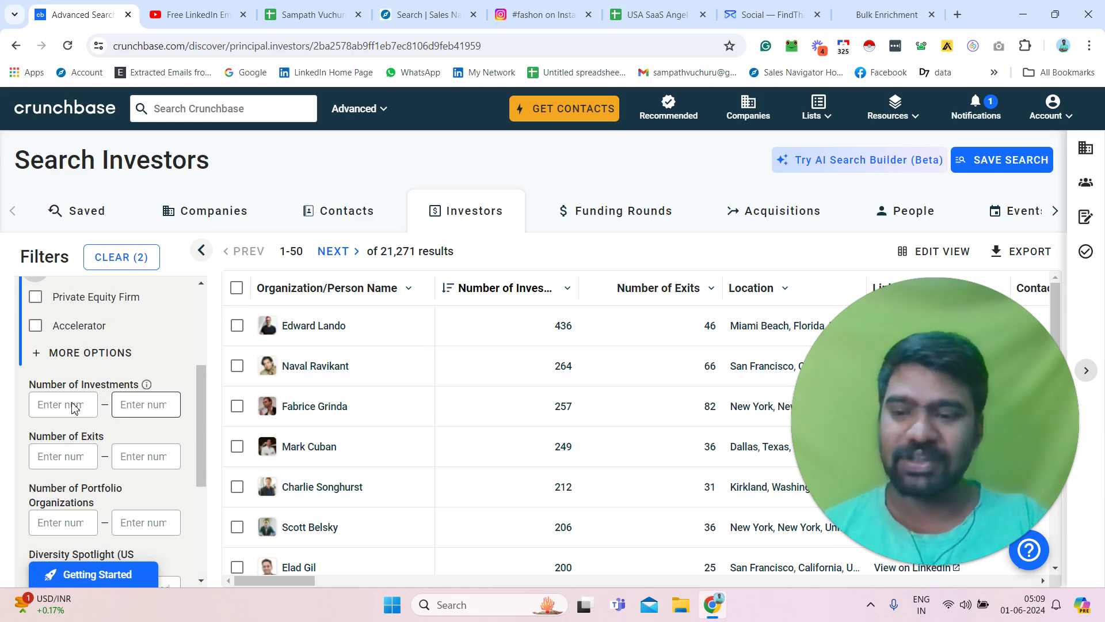
{"action": "left_click", "coordinate": [74, 405]}
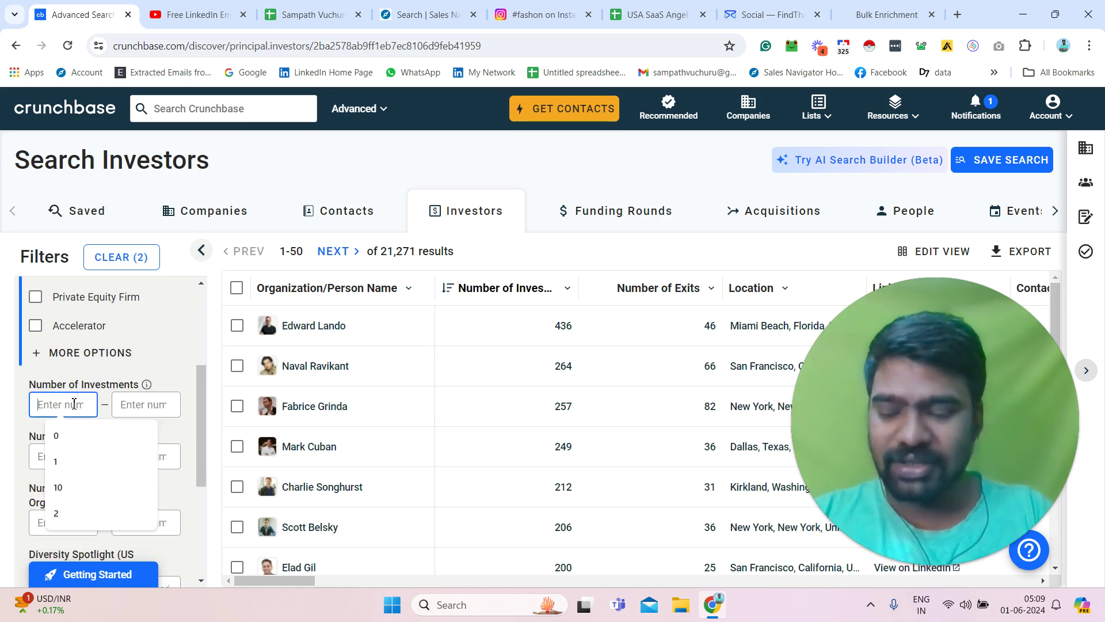
{"action": "type", "text": "2"}
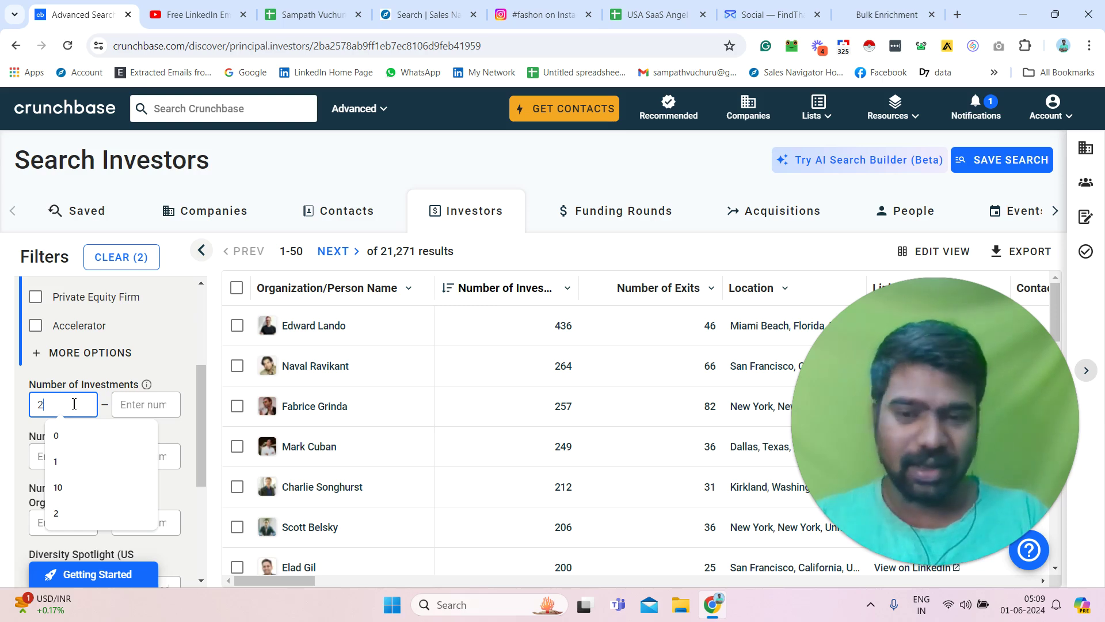
{"action": "key", "text": "Return"}
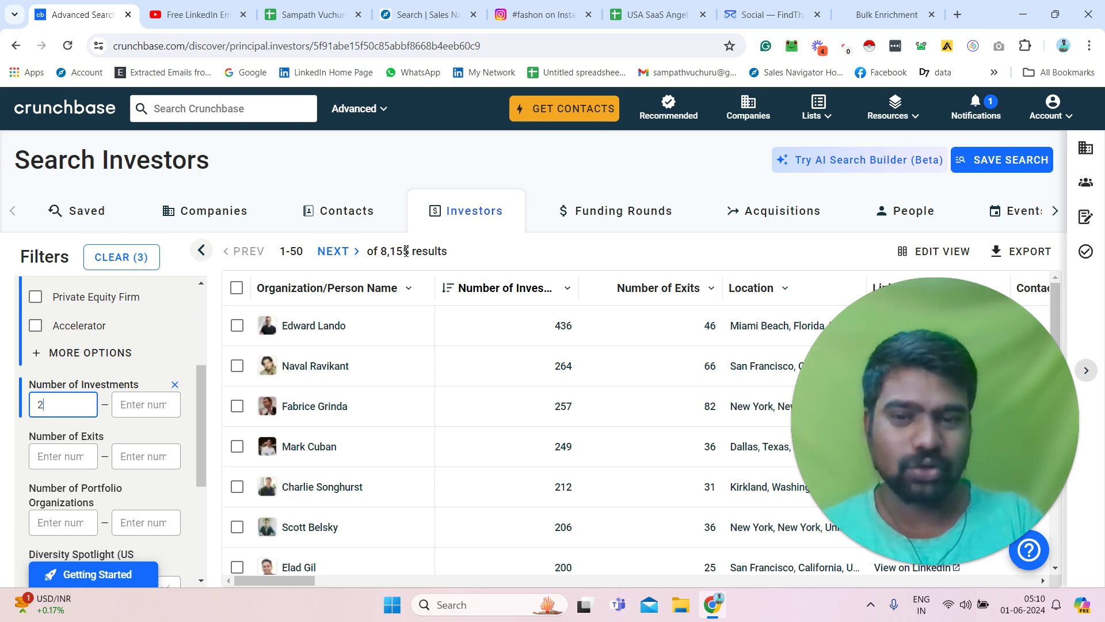
{"action": "left_click_drag", "start_coordinate": [373, 251], "coordinate": [430, 254]}
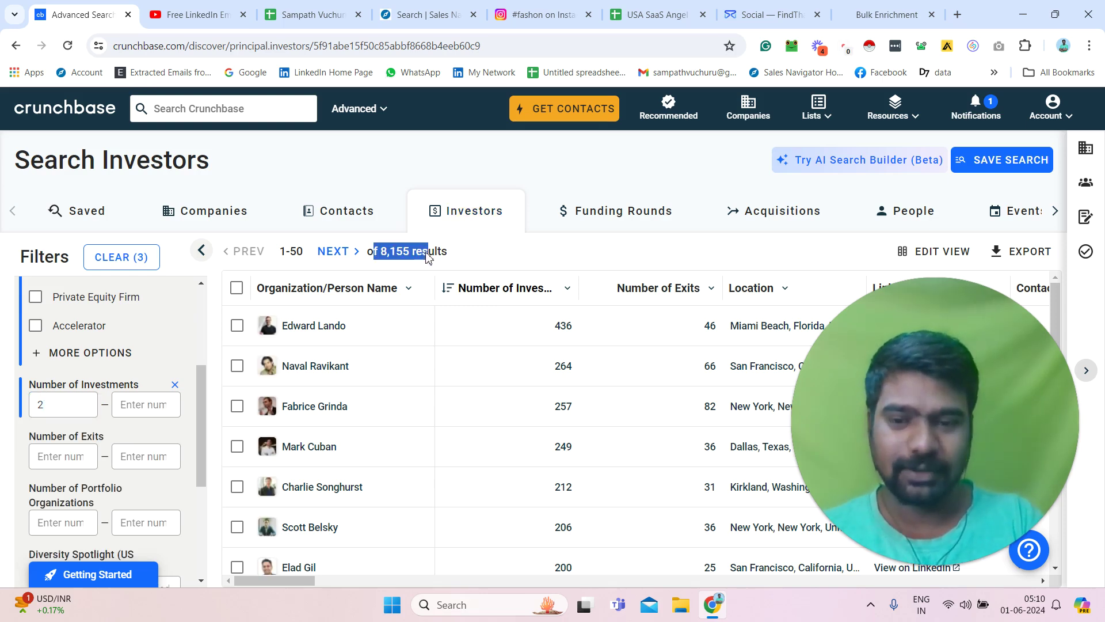
{"action": "left_click", "coordinate": [209, 391]}
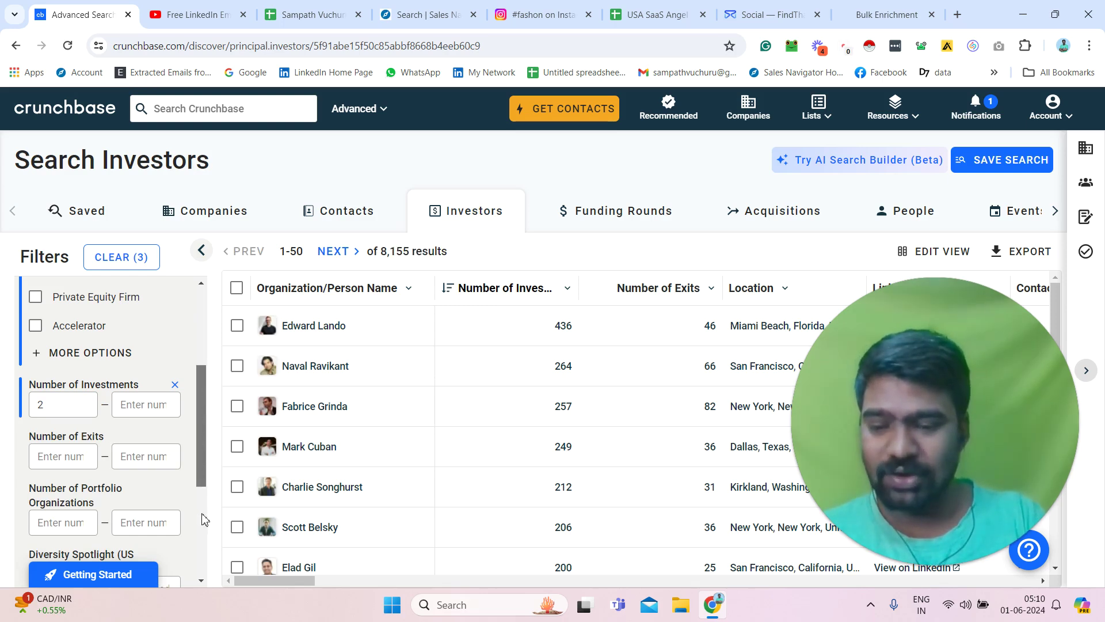
Expand Investments and filter the investment industry to Software > SaaS, leaving 2,619 results
{"action": "scroll", "coordinate": [204, 520], "scroll_direction": "down", "scroll_amount": 2}
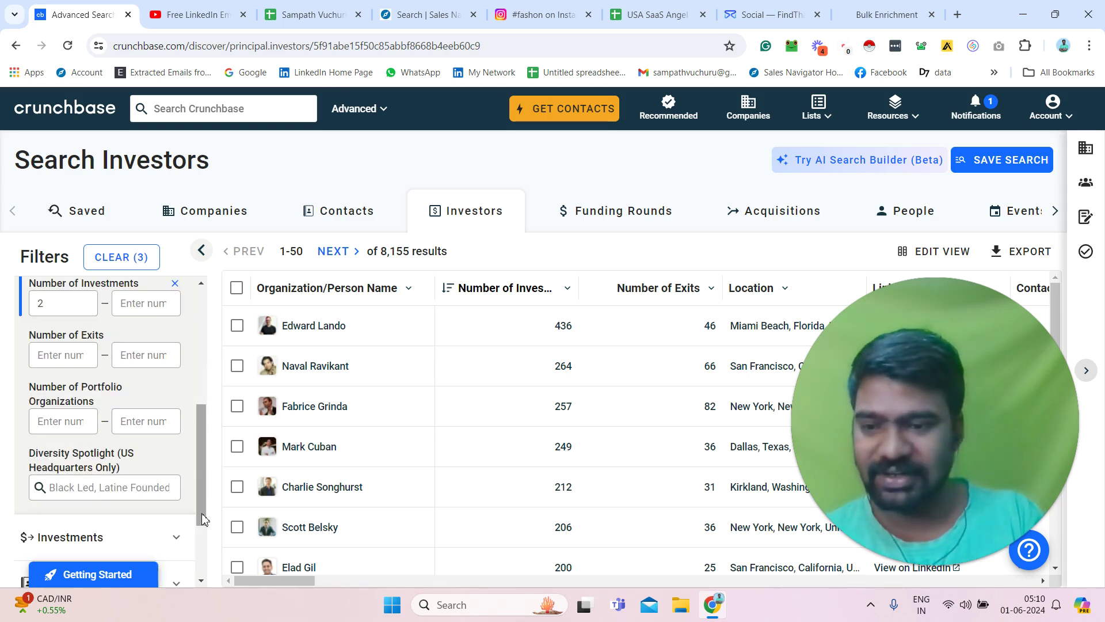
{"action": "scroll", "coordinate": [205, 524], "scroll_direction": "down", "scroll_amount": 1}
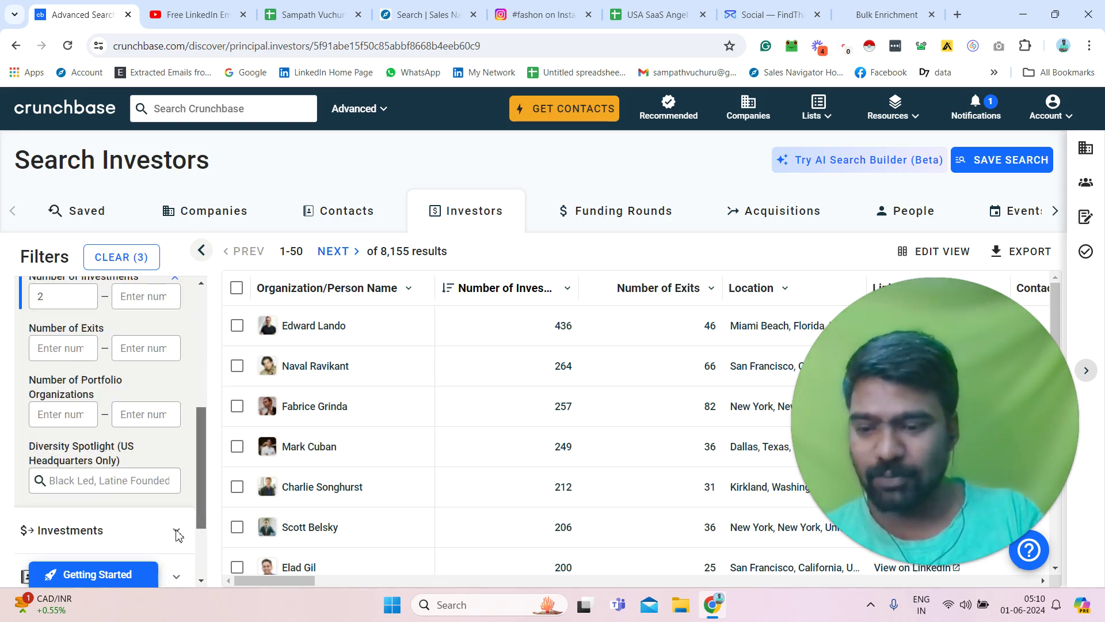
{"action": "scroll", "coordinate": [171, 529], "scroll_direction": "down", "scroll_amount": 1}
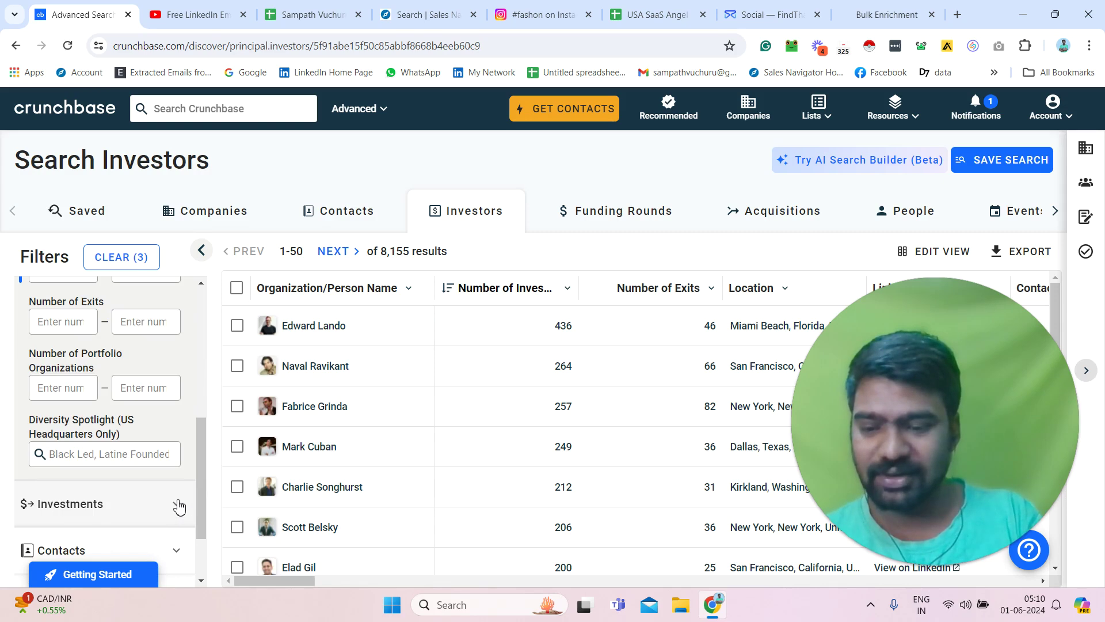
{"action": "left_click", "coordinate": [178, 505]}
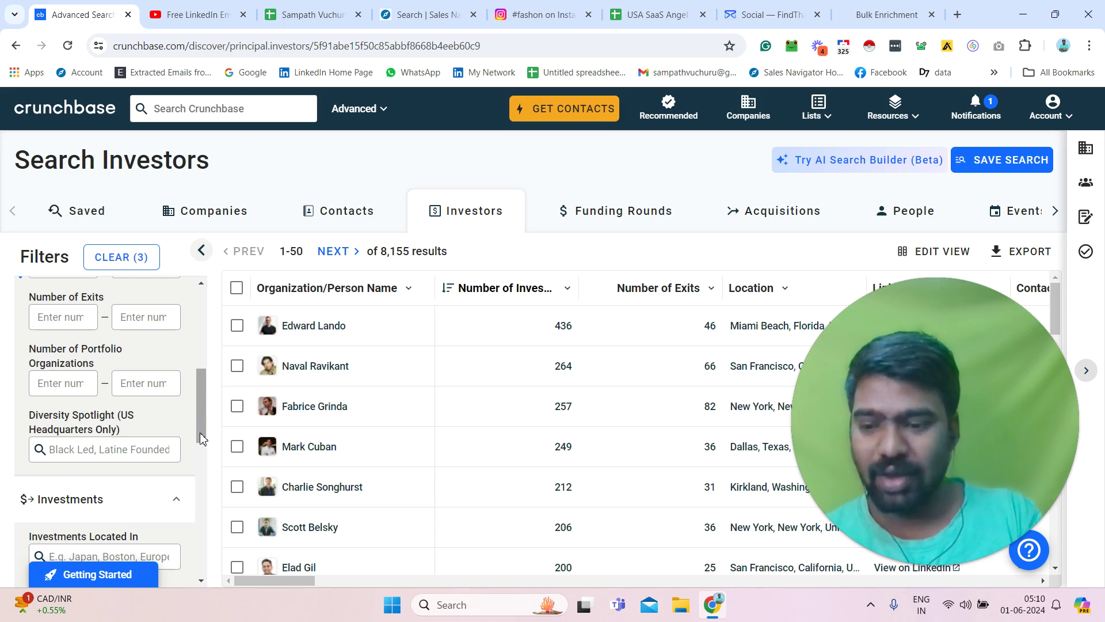
{"action": "scroll", "coordinate": [201, 438], "scroll_direction": "down", "scroll_amount": 3}
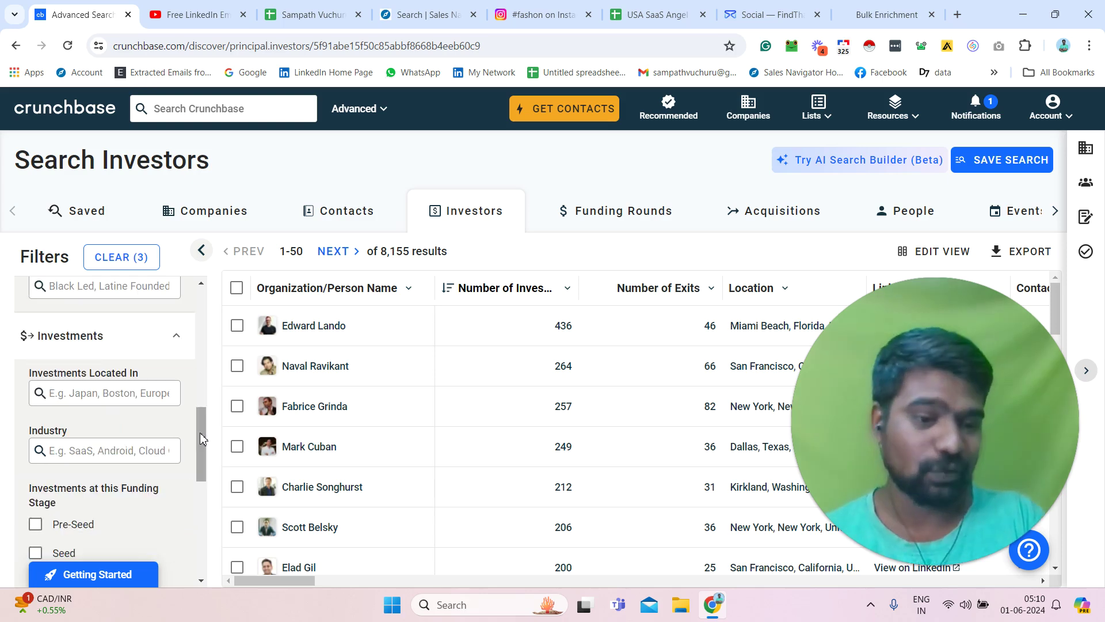
{"action": "left_click_drag", "start_coordinate": [201, 439], "coordinate": [201, 436]}
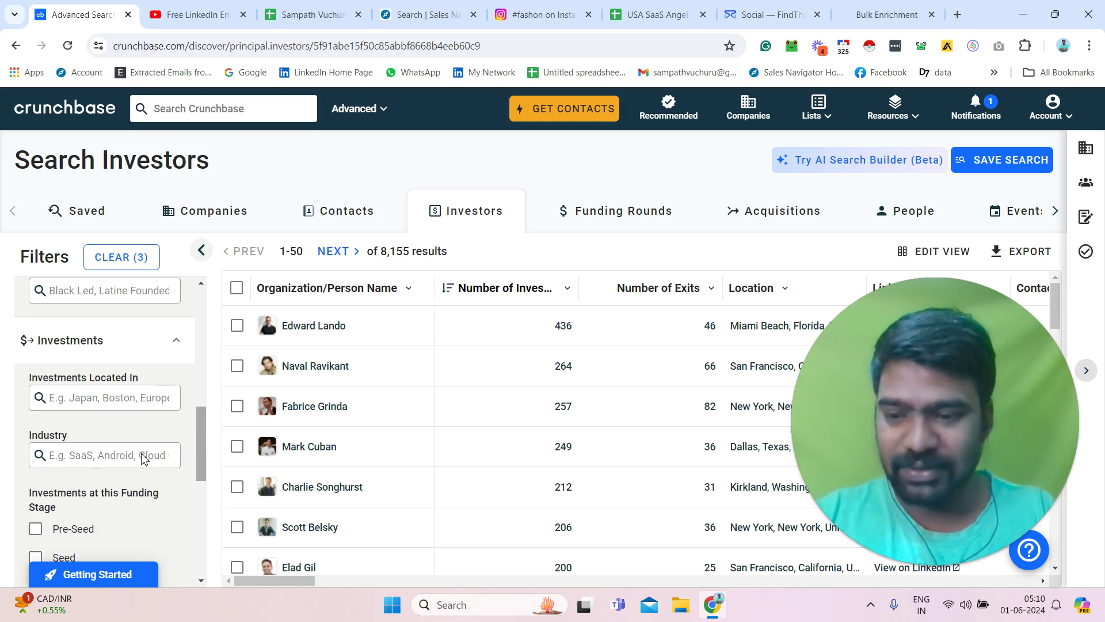
{"action": "left_click", "coordinate": [132, 454]}
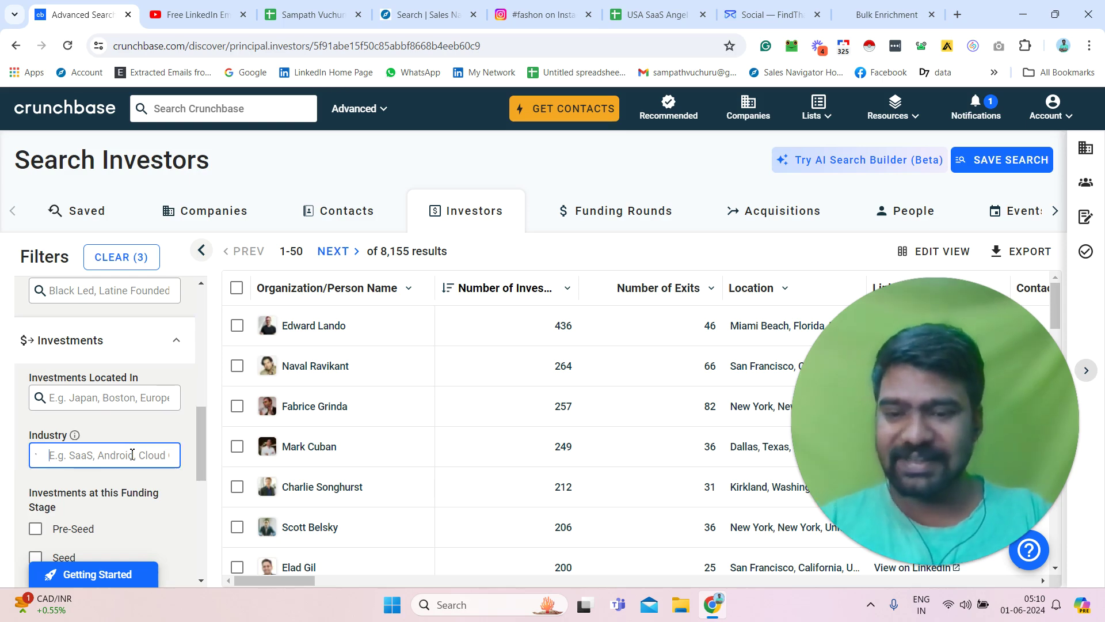
{"action": "type", "text": "saas"}
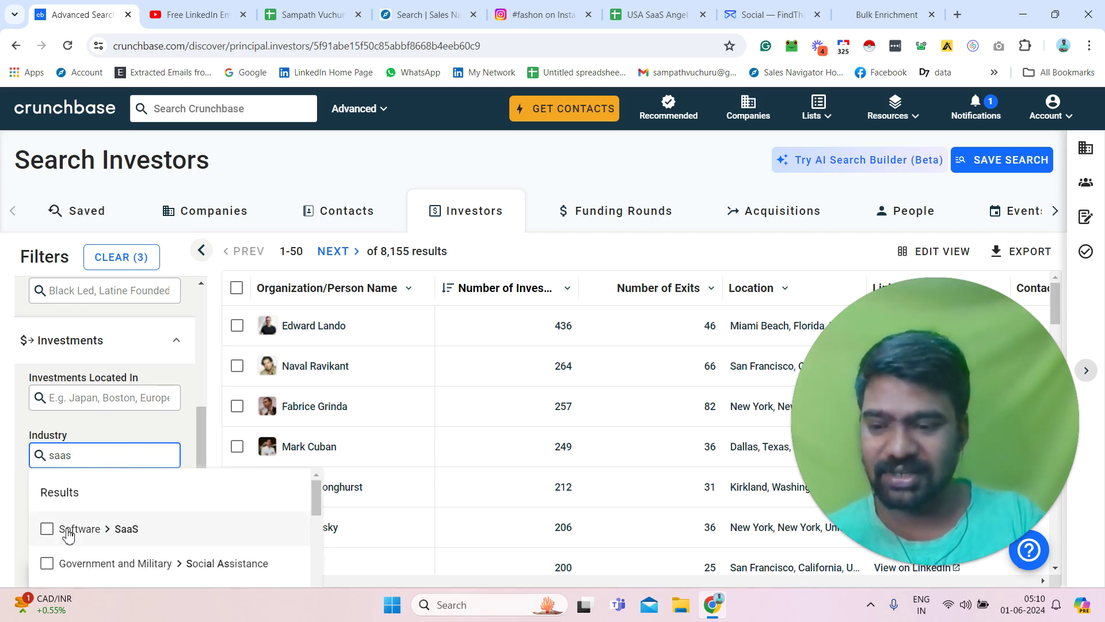
{"action": "left_click", "coordinate": [48, 530]}
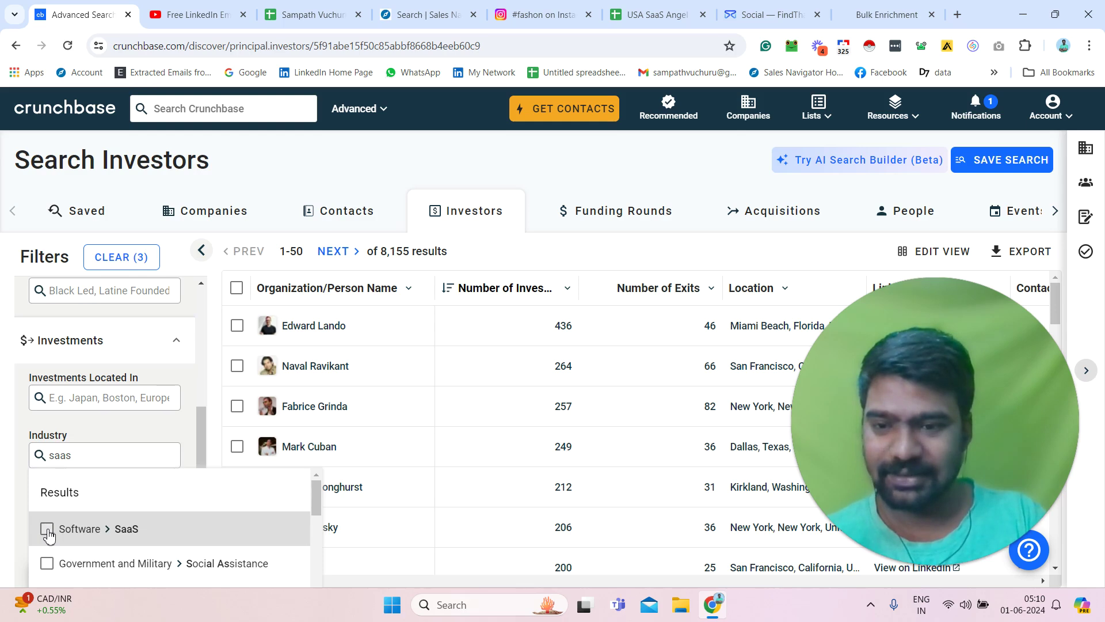
{"action": "left_click", "coordinate": [46, 529]}
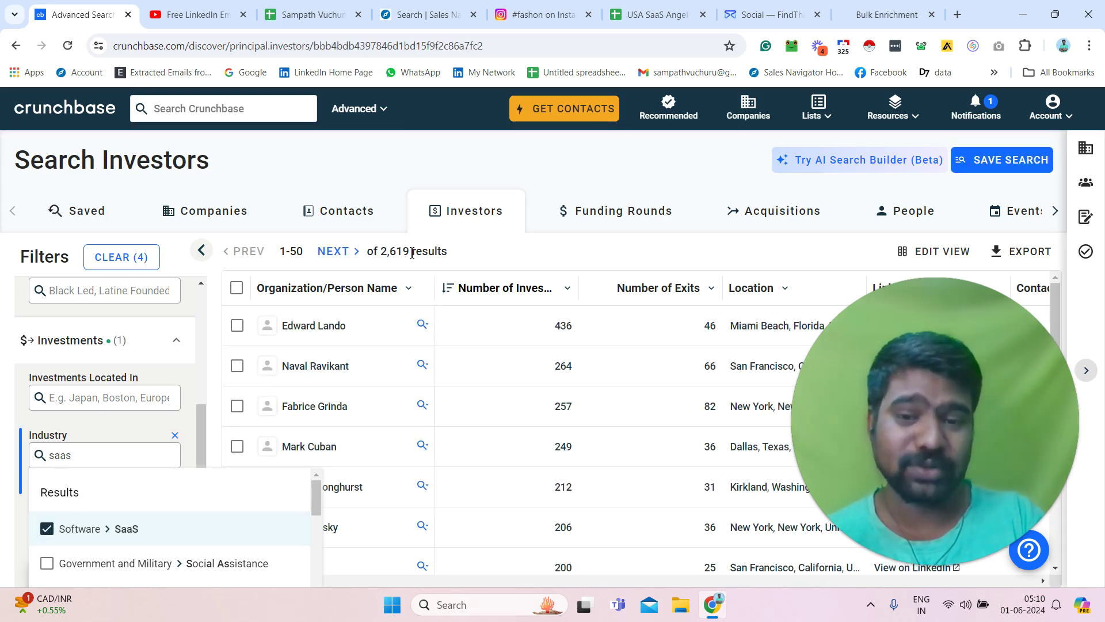
{"action": "left_click_drag", "start_coordinate": [448, 252], "coordinate": [379, 251]}
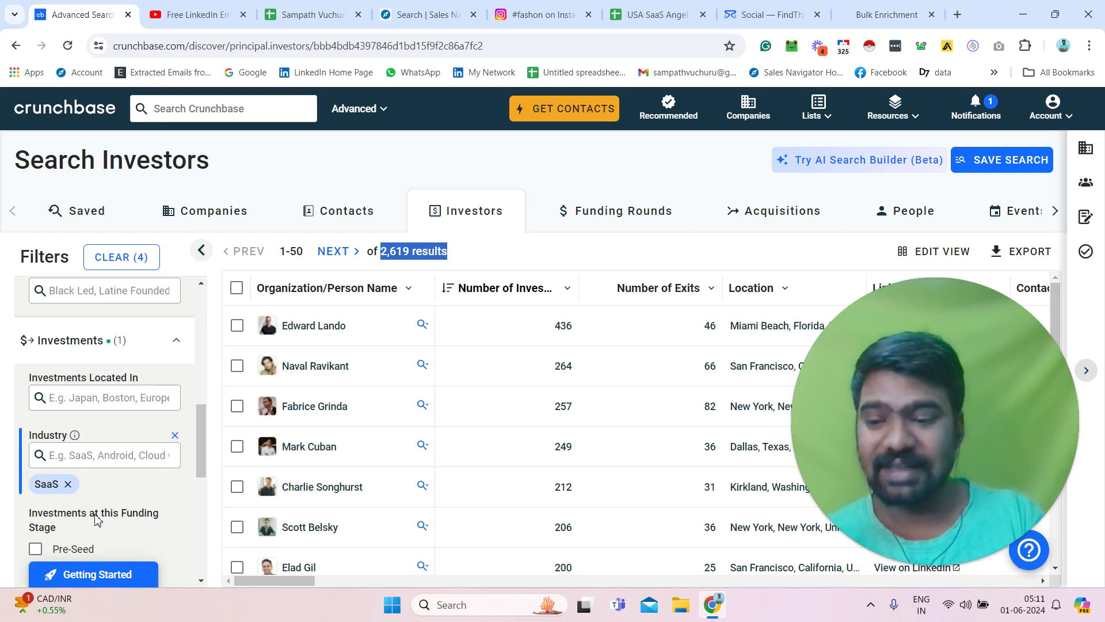
Restrict to Pre-Seed stage investments, narrowing results to 942
{"action": "scroll", "coordinate": [97, 519], "scroll_direction": "down", "scroll_amount": 1}
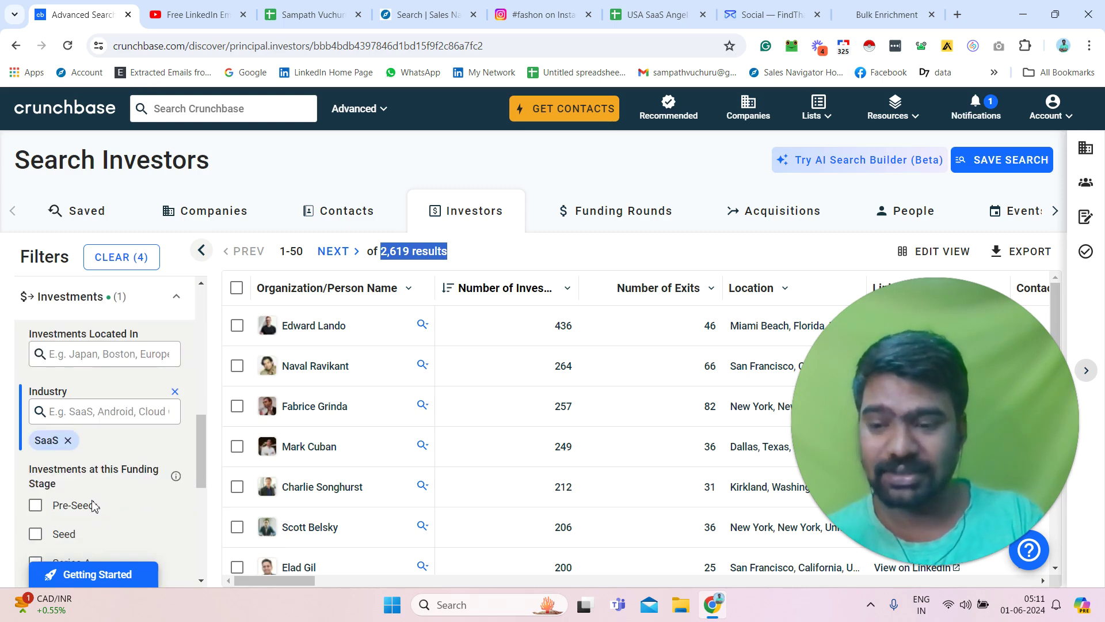
{"action": "left_click", "coordinate": [36, 506]}
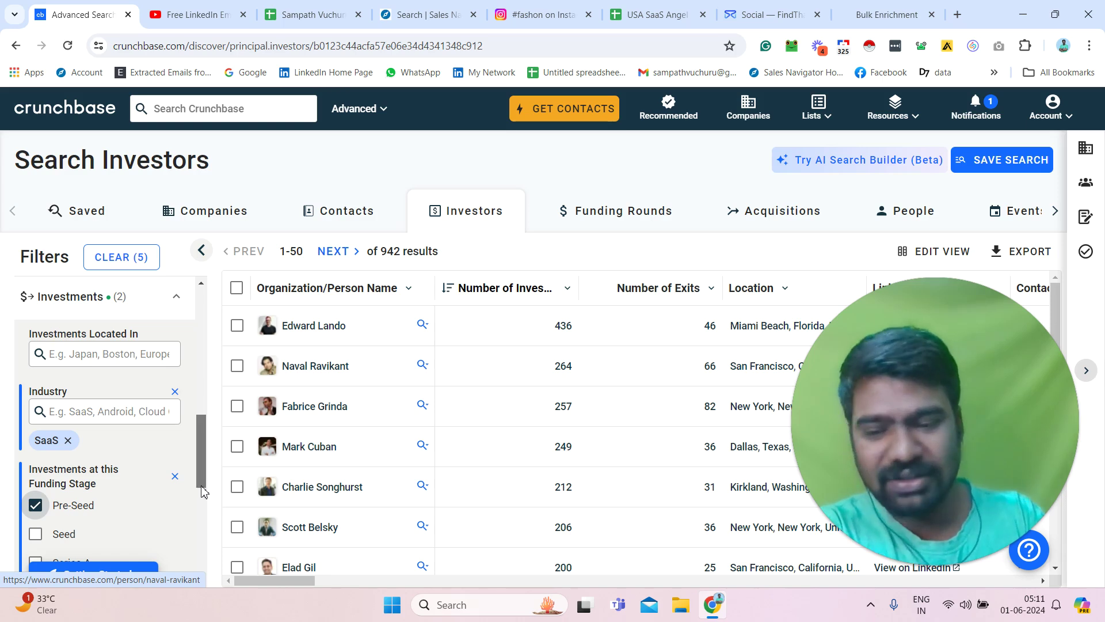
{"action": "scroll", "coordinate": [204, 507], "scroll_direction": "down", "scroll_amount": 1}
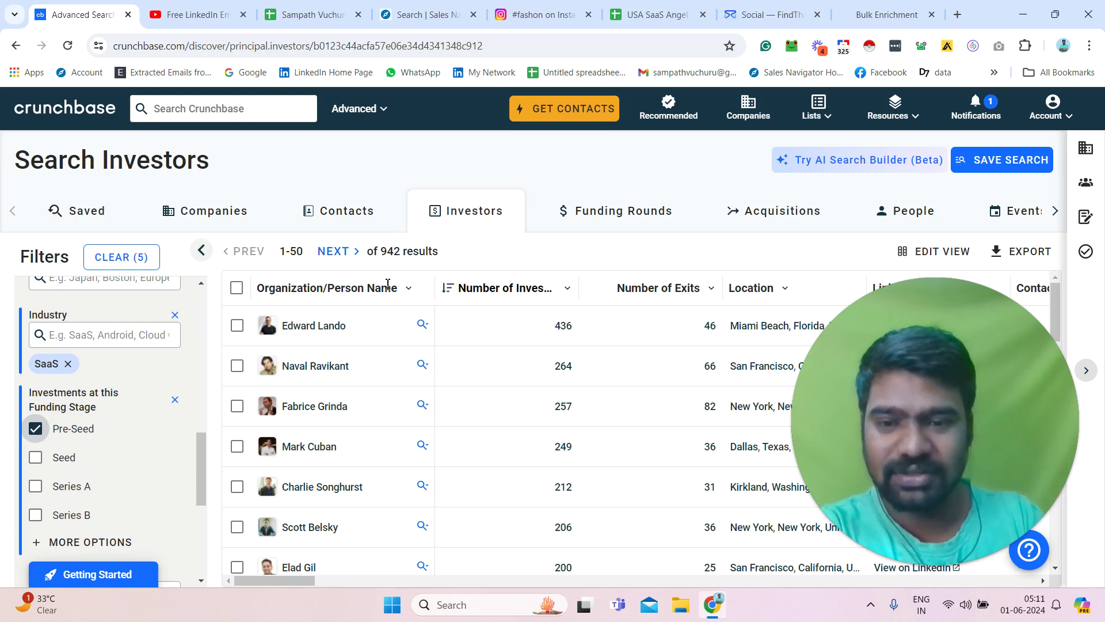
{"action": "left_click_drag", "start_coordinate": [278, 582], "coordinate": [696, 590]}
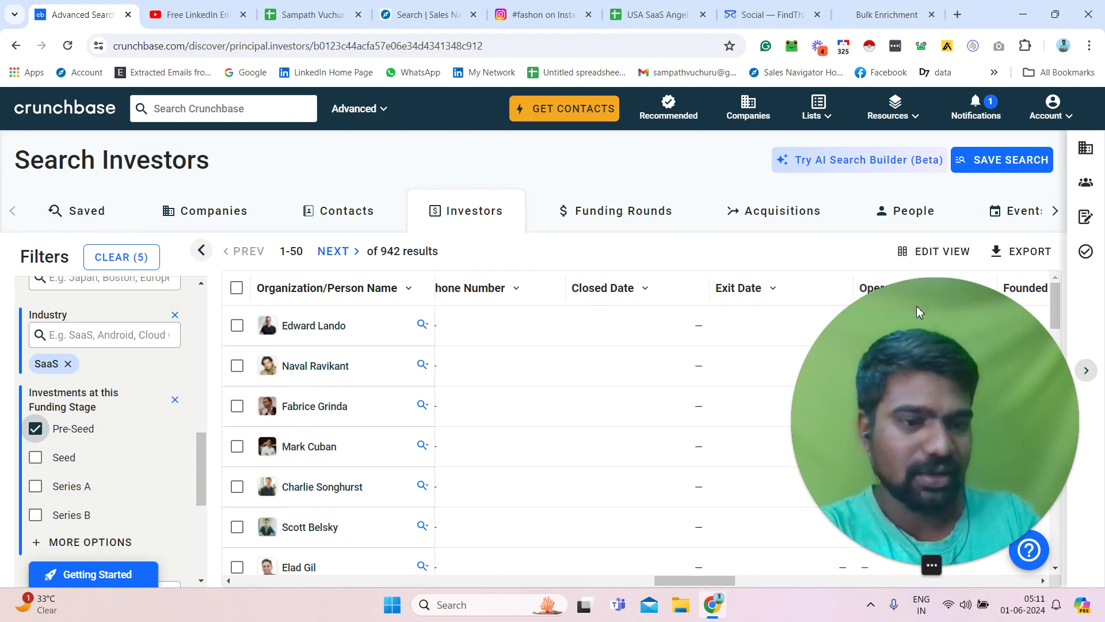
{"action": "left_click", "coordinate": [932, 254]}
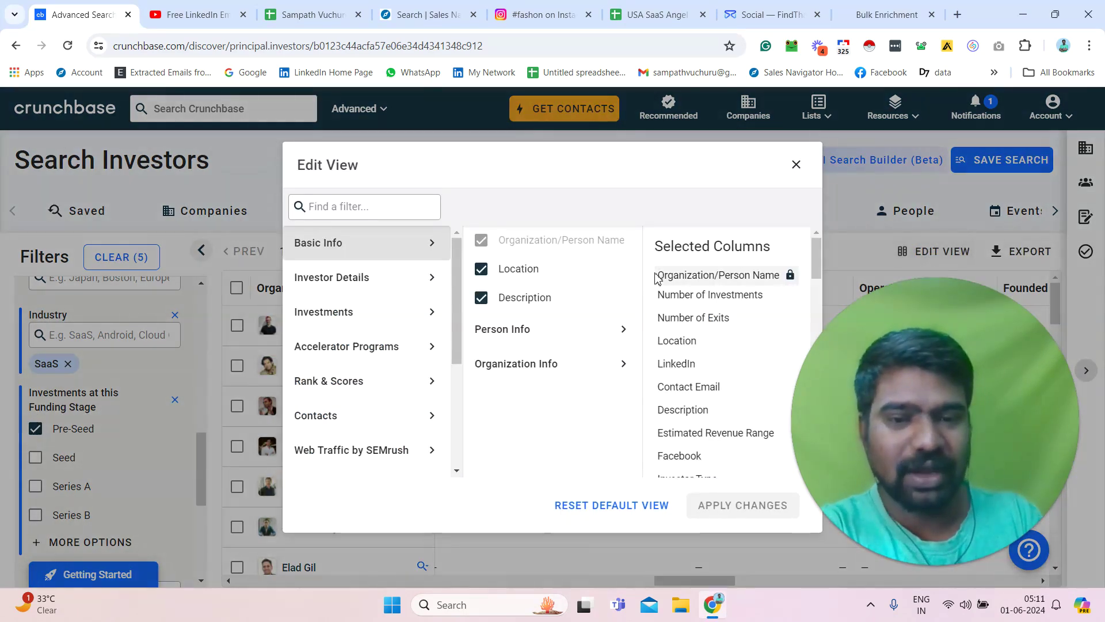
{"action": "left_click", "coordinate": [578, 329]}
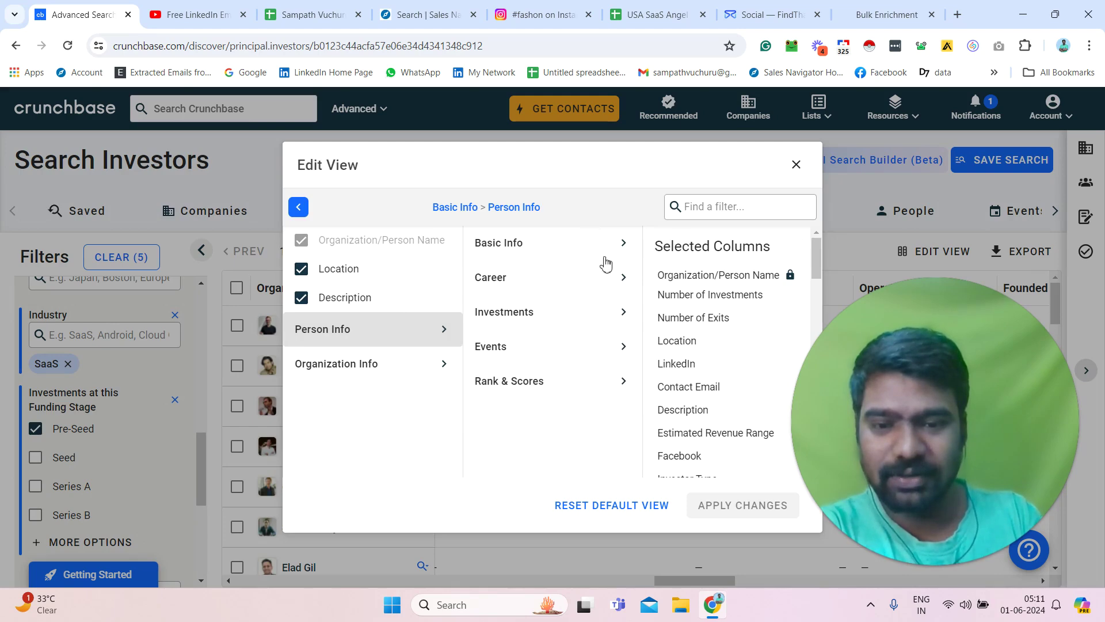
{"action": "left_click", "coordinate": [625, 239]}
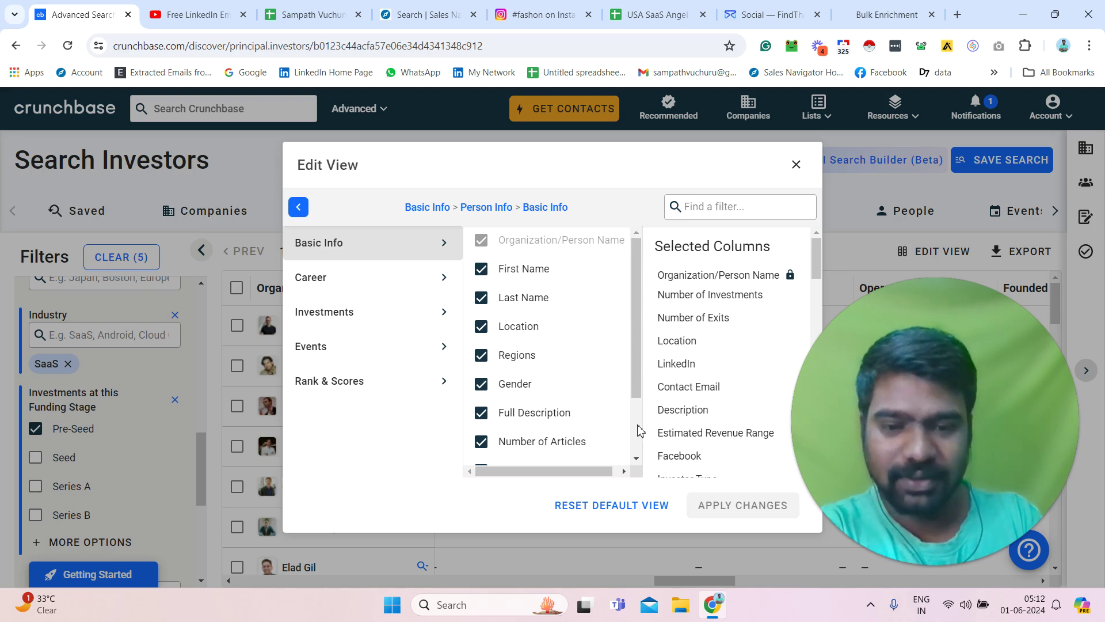
{"action": "scroll", "coordinate": [640, 430], "scroll_direction": "down", "scroll_amount": 2}
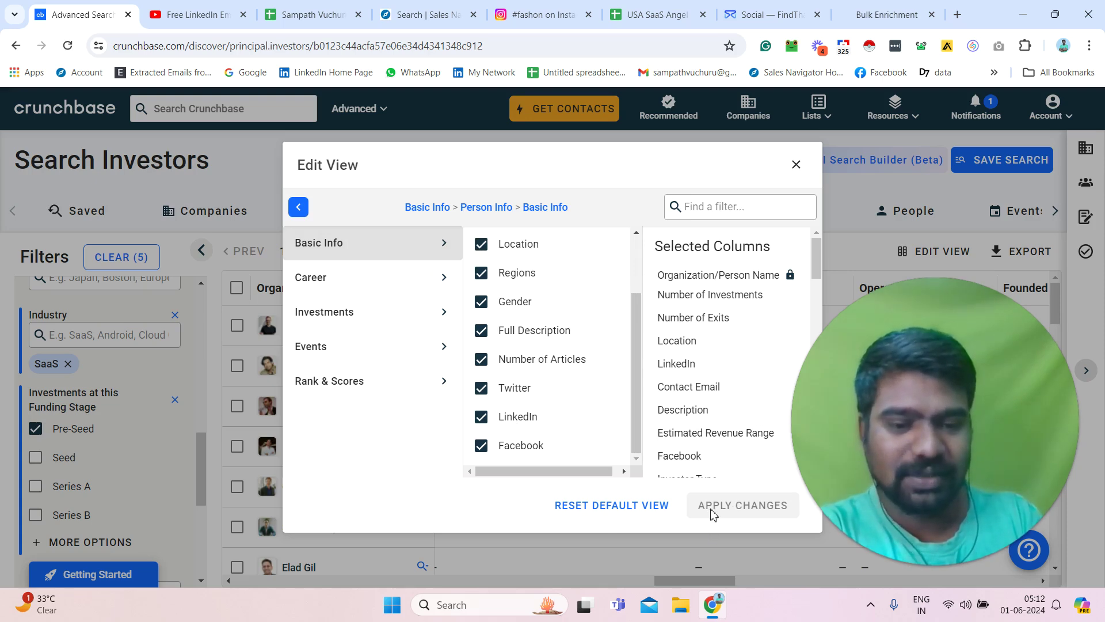
{"action": "left_click", "coordinate": [796, 166]}
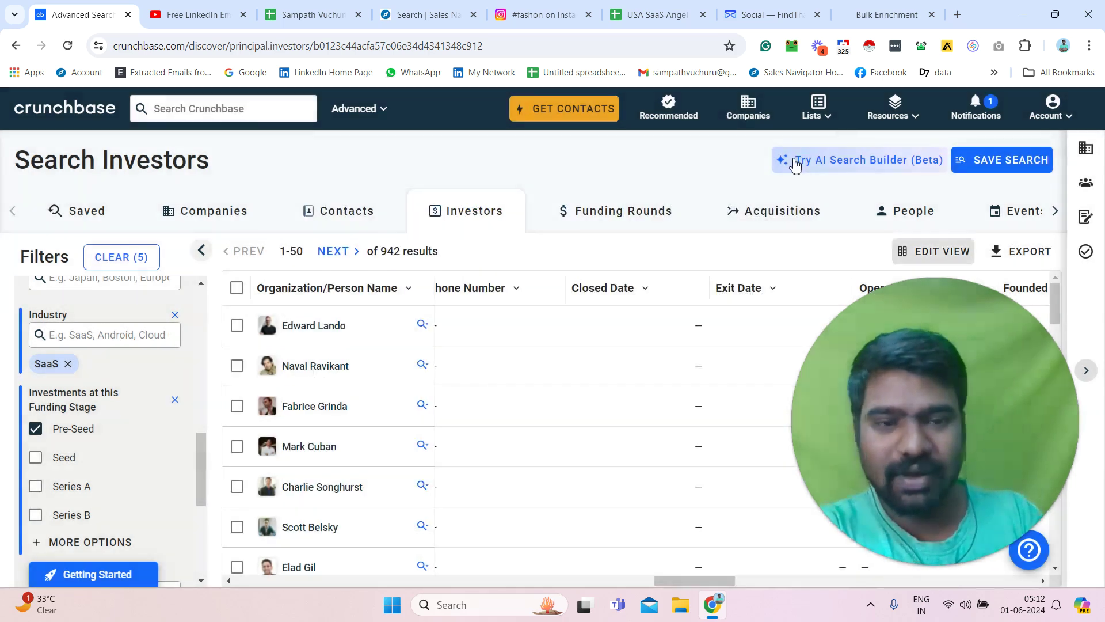
Select all 942 matching investors and export them, then view the USA SaaS Angel Investors sheet
{"action": "left_click", "coordinate": [237, 289]}
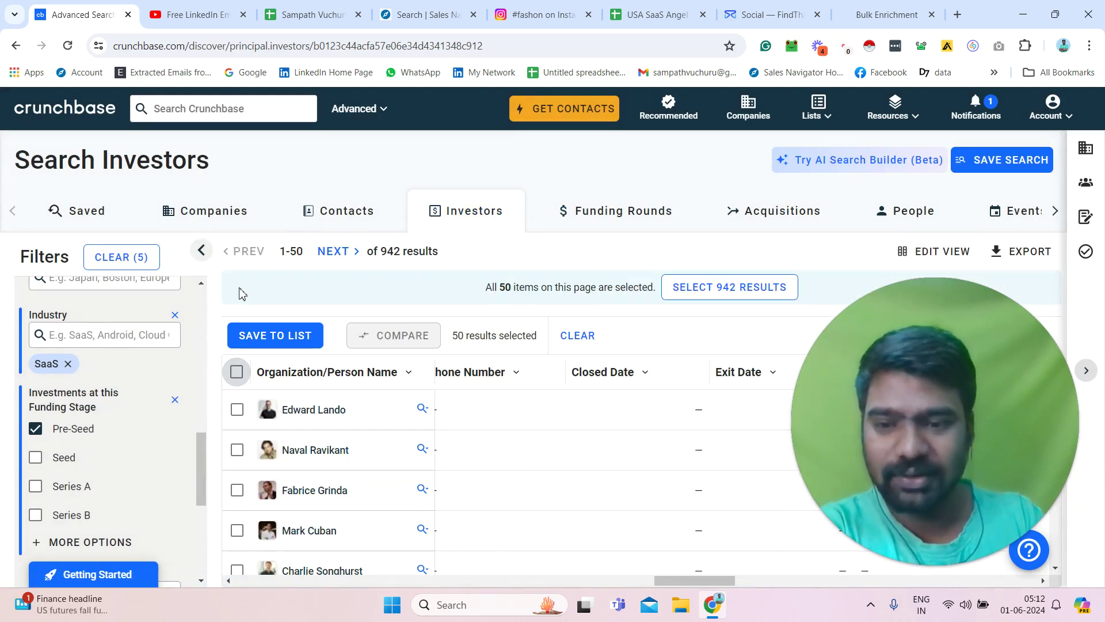
{"action": "left_click", "coordinate": [753, 292]}
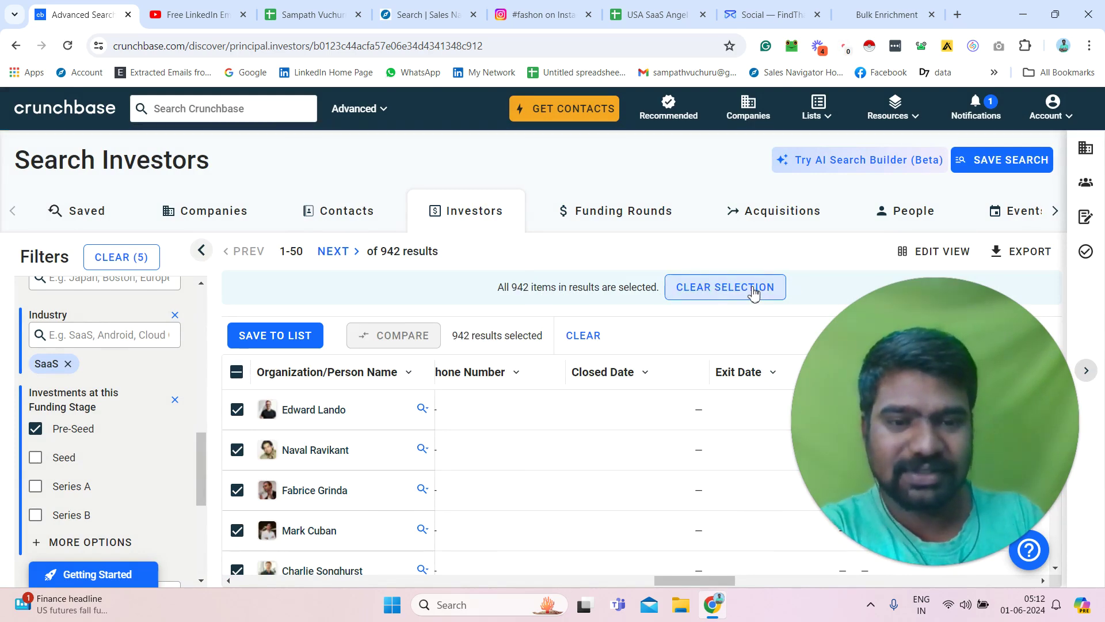
{"action": "left_click", "coordinate": [1041, 255]}
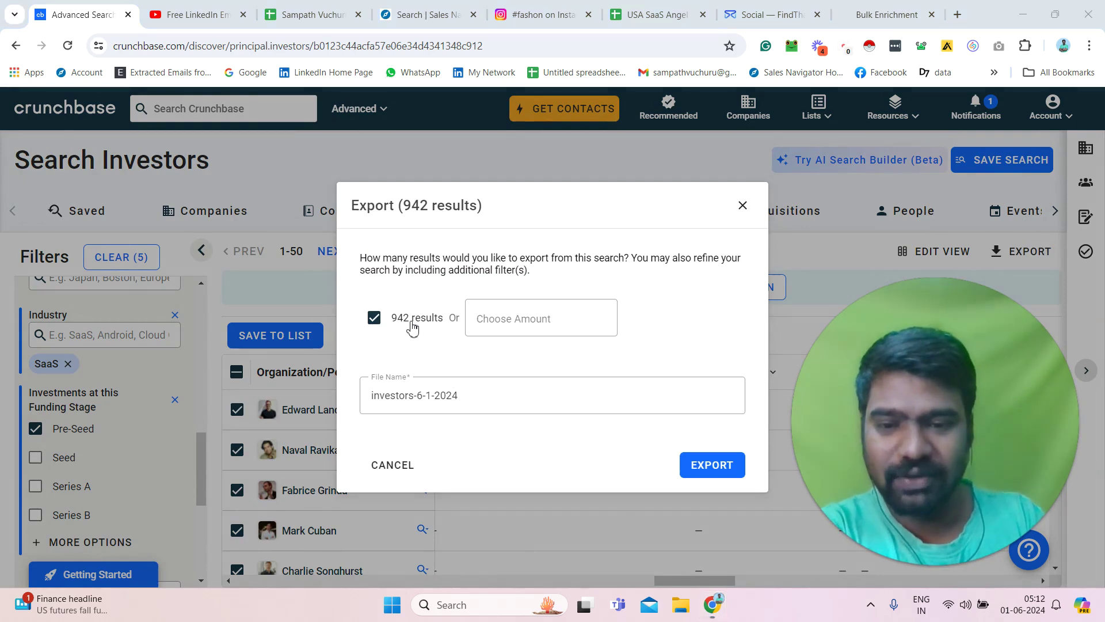
{"action": "left_click", "coordinate": [518, 321]}
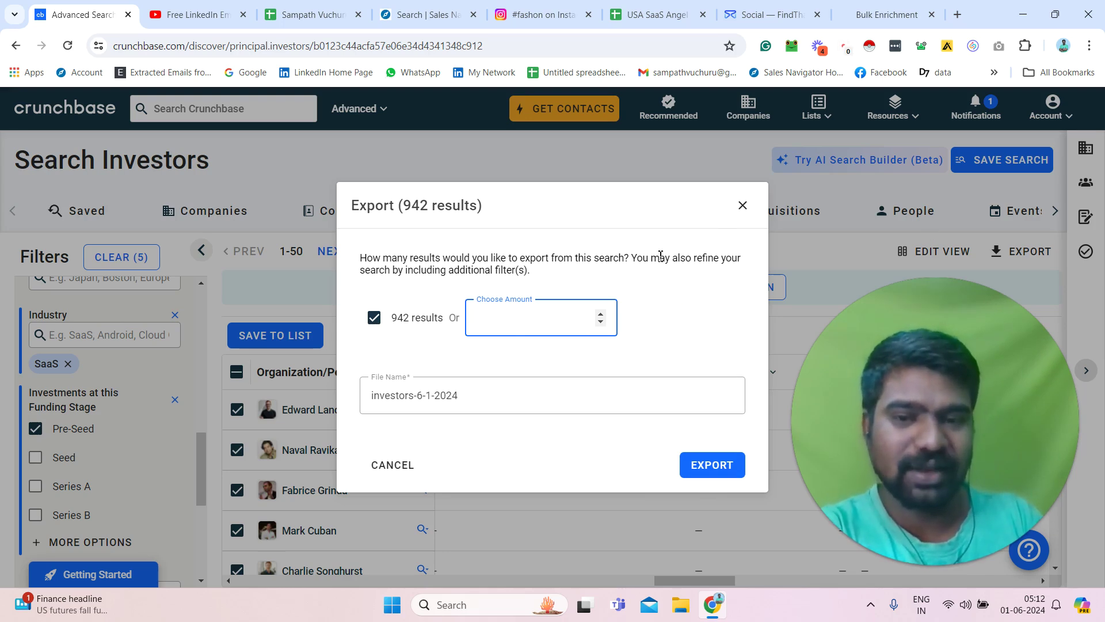
{"action": "left_click", "coordinate": [620, 8]}
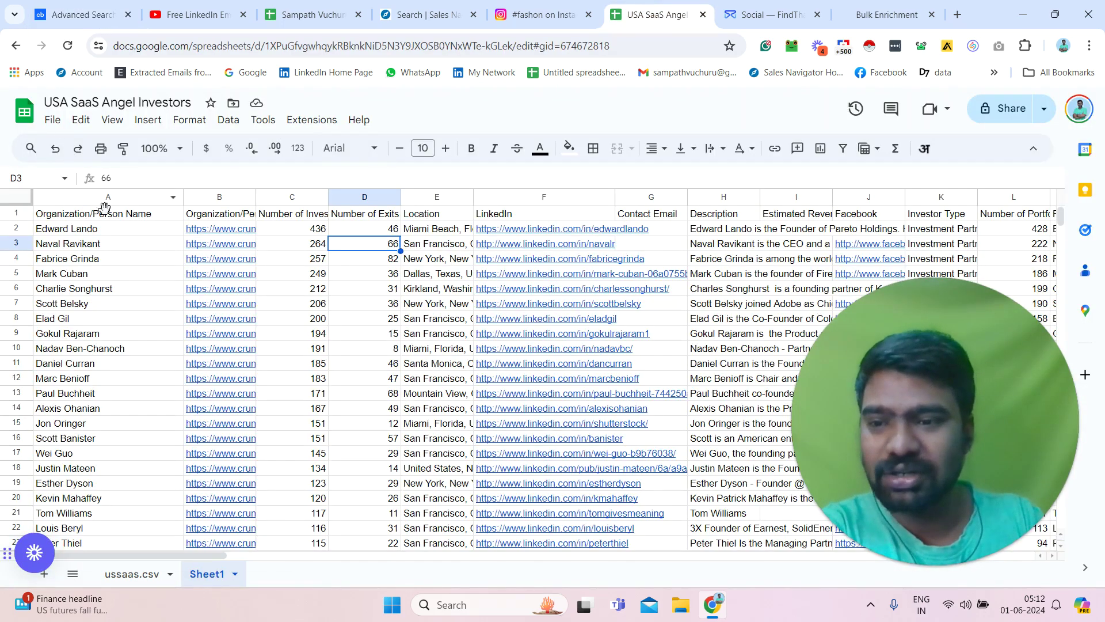
Step along the sheet headers from Organization/Person Name through Description and Last Name to Full Description
{"action": "left_click", "coordinate": [84, 228]}
{"action": "left_click", "coordinate": [74, 277]}
{"action": "left_click", "coordinate": [86, 217]}
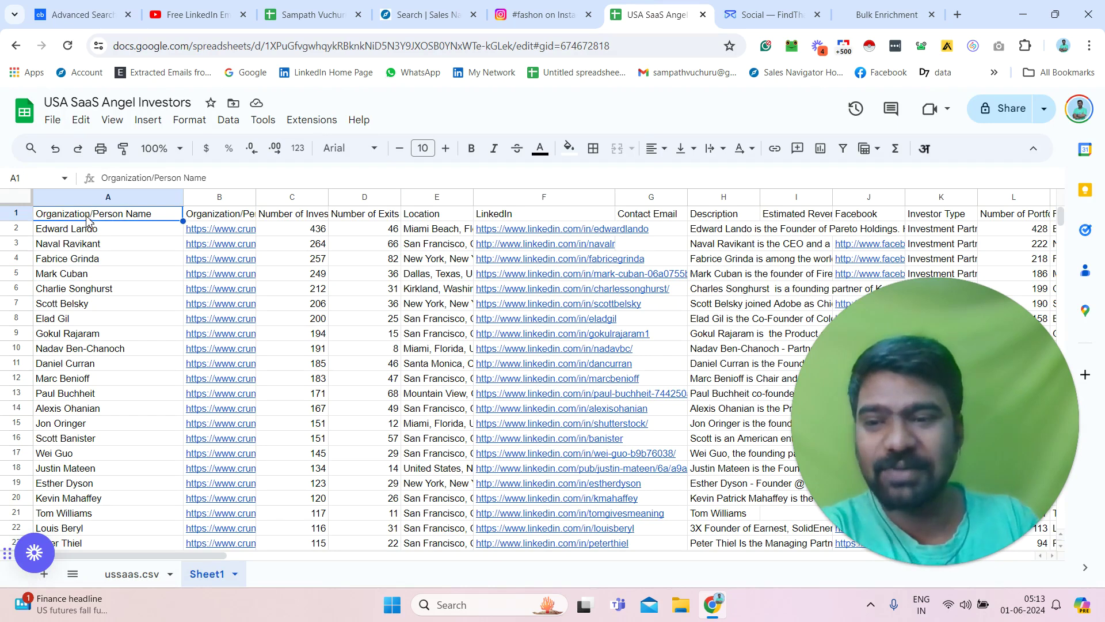
{"action": "key", "text": "Right"}
{"action": "key", "text": "Right"}
{"action": "key", "text": "Right"}
{"action": "key", "text": "Right"}
{"action": "key", "text": "Right"}
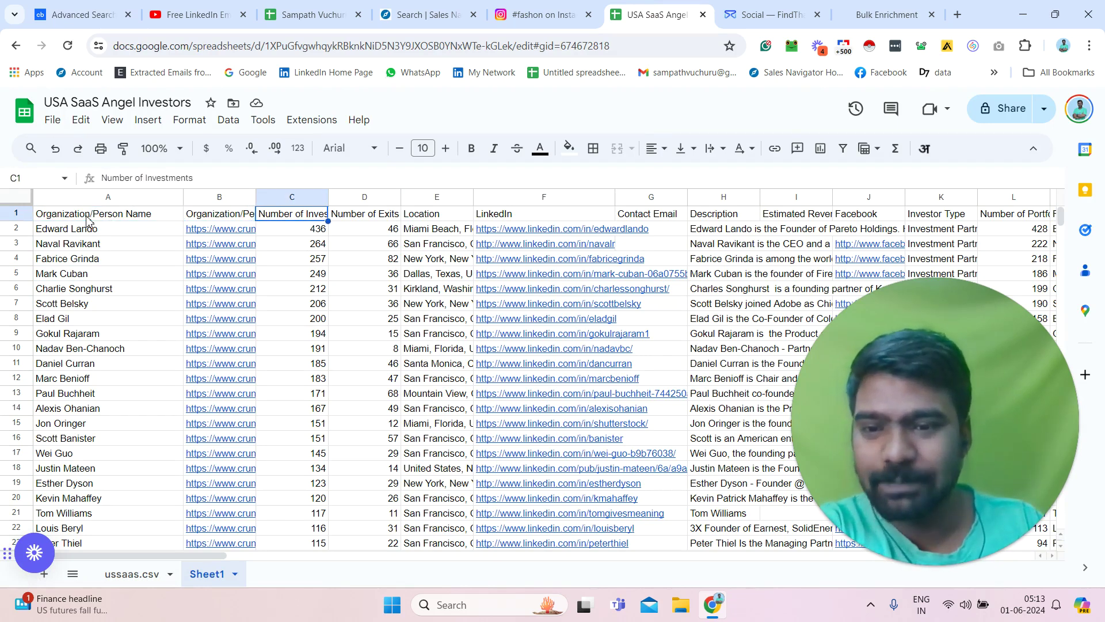
{"action": "key", "text": "Left"}
{"action": "key", "text": "Left"}
{"action": "key", "text": "Left"}
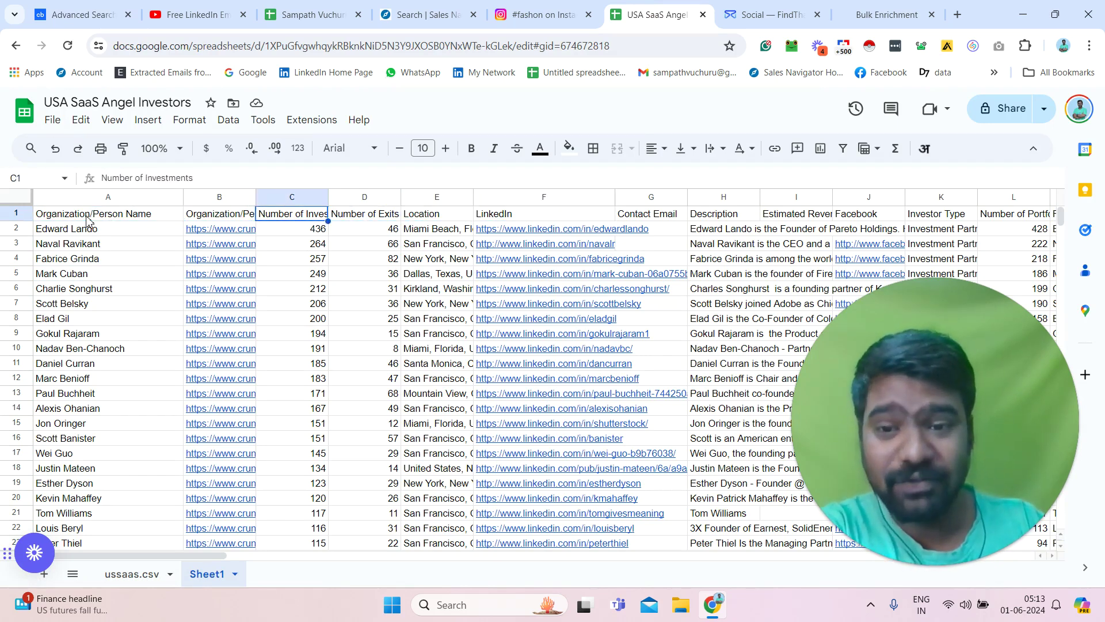
{"action": "key", "text": "Right"}
{"action": "key", "text": "Right"}
{"action": "key", "text": "Right"}
{"action": "key", "text": "Right"}
{"action": "key", "text": "Right"}
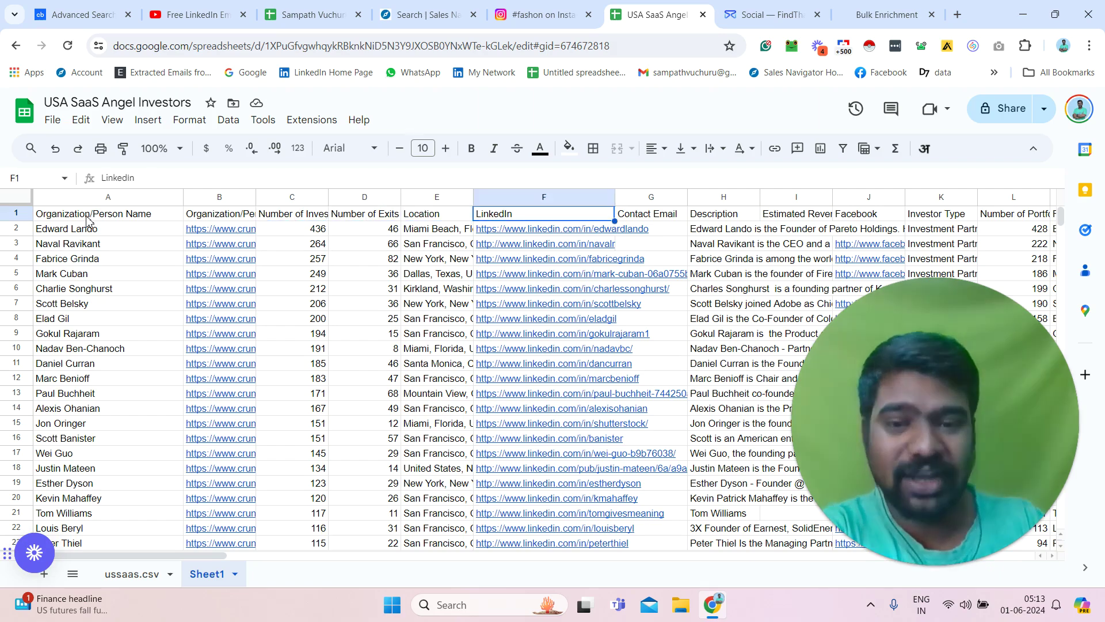
{"action": "key", "text": "Right"}
{"action": "key", "text": "Right"}
{"action": "key", "text": "Right"}
{"action": "key", "text": "Right"}
{"action": "key", "text": "Right"}
{"action": "key", "text": "Right"}
{"action": "key", "text": "Right"}
{"action": "key", "text": "Right"}
{"action": "key", "text": "Right"}
{"action": "key", "text": "Right"}
{"action": "key", "text": "Right"}
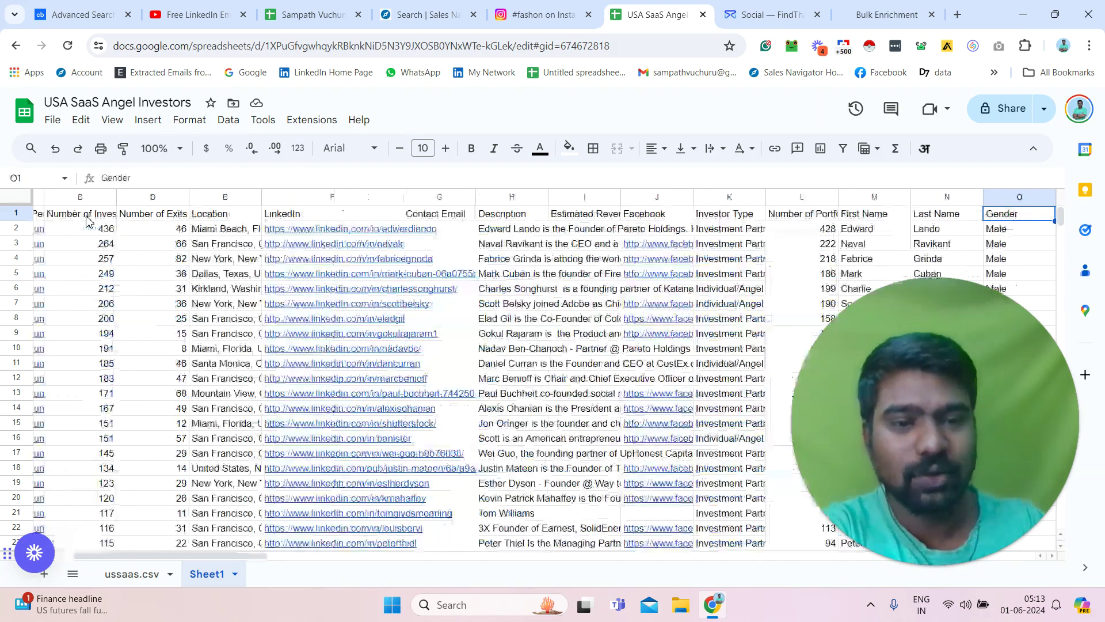
{"action": "key", "text": "Left"}
{"action": "key", "text": "Left"}
{"action": "key", "text": "Left"}
{"action": "key", "text": "Left"}
{"action": "key", "text": "Left"}
{"action": "key", "text": "Left"}
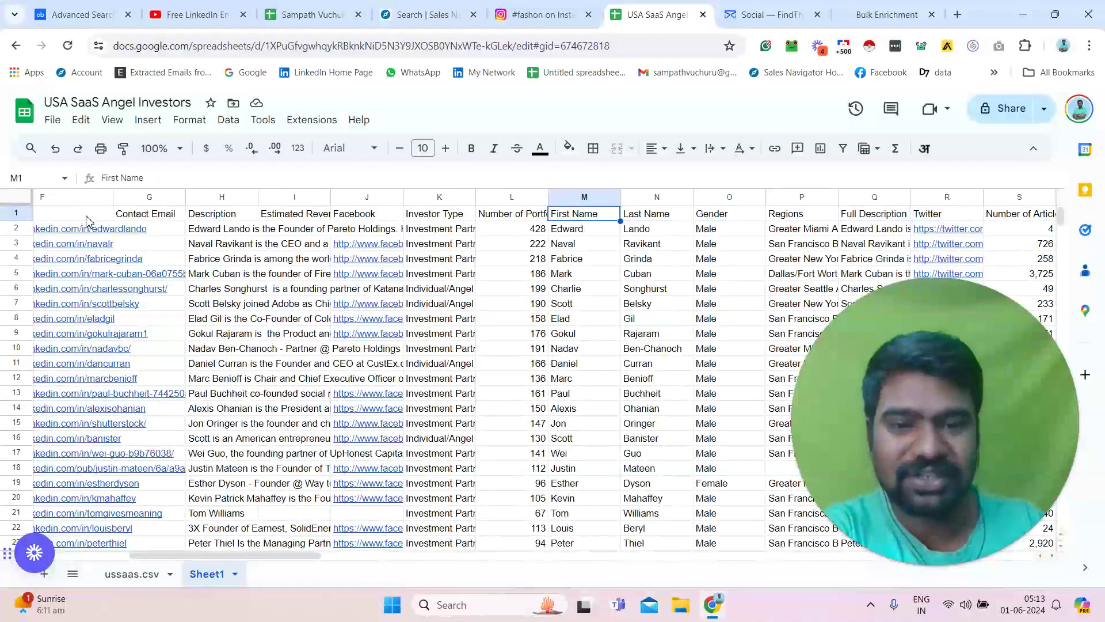
{"action": "key", "text": "Right"}
{"action": "key", "text": "Right"}
{"action": "key", "text": "Right"}
{"action": "key", "text": "Right"}
{"action": "key", "text": "Right"}
{"action": "key", "text": "Right"}
{"action": "key", "text": "Right"}
{"action": "key", "text": "Right"}
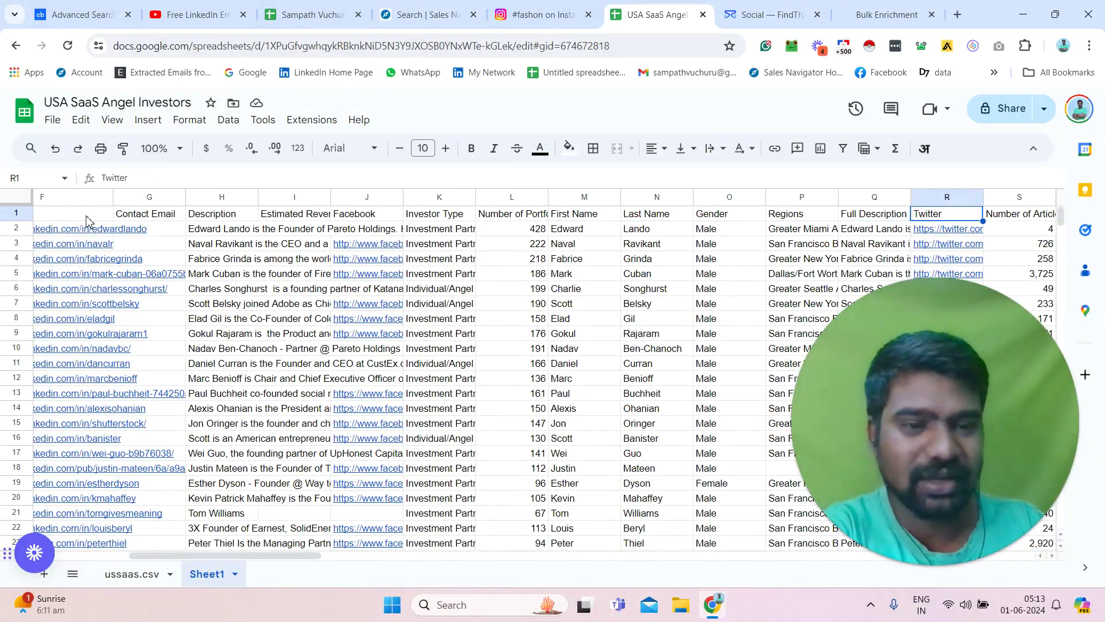
{"action": "key", "text": "Right"}
{"action": "key", "text": "Right"}
{"action": "key", "text": "Right"}
{"action": "key", "text": "Left"}
{"action": "key", "text": "Left"}
{"action": "key", "text": "Left"}
{"action": "key", "text": "Left"}
{"action": "key", "text": "Left"}
{"action": "key", "text": "Left"}
{"action": "key", "text": "Left"}
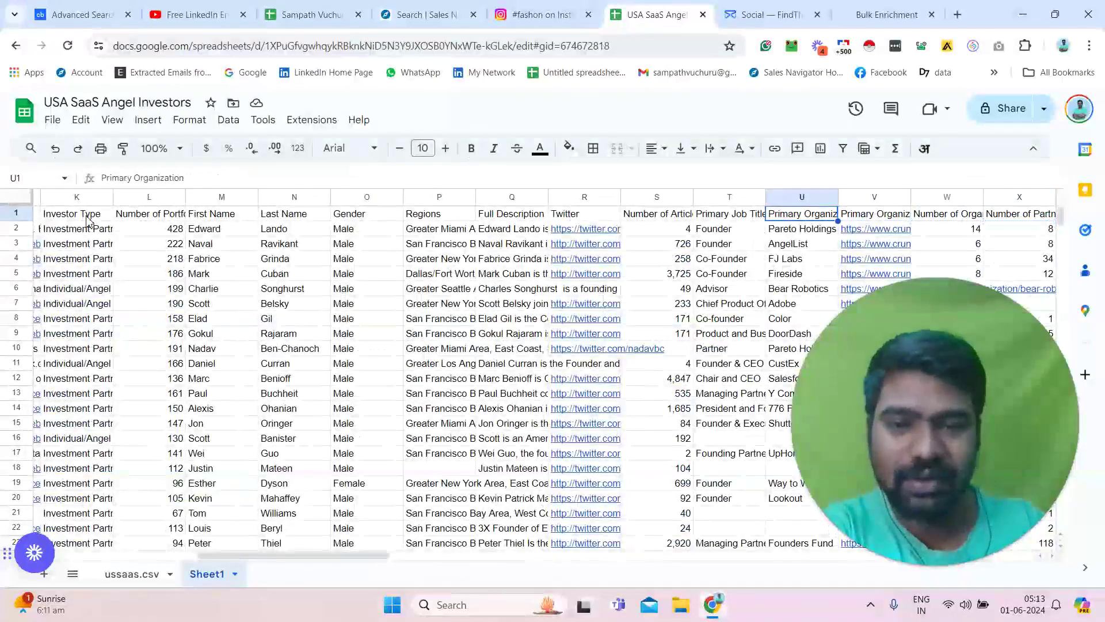
Continue through investment counts, Actively Hiring and Total Funding Amount, then open FindThatLead's social URL search
{"action": "key", "text": "Right"}
{"action": "key", "text": "Right"}
{"action": "key", "text": "Right"}
{"action": "key", "text": "Right"}
{"action": "key", "text": "Right"}
{"action": "key", "text": "Right"}
{"action": "key", "text": "Right"}
{"action": "key", "text": "Right"}
{"action": "key", "text": "Right"}
{"action": "key", "text": "Right"}
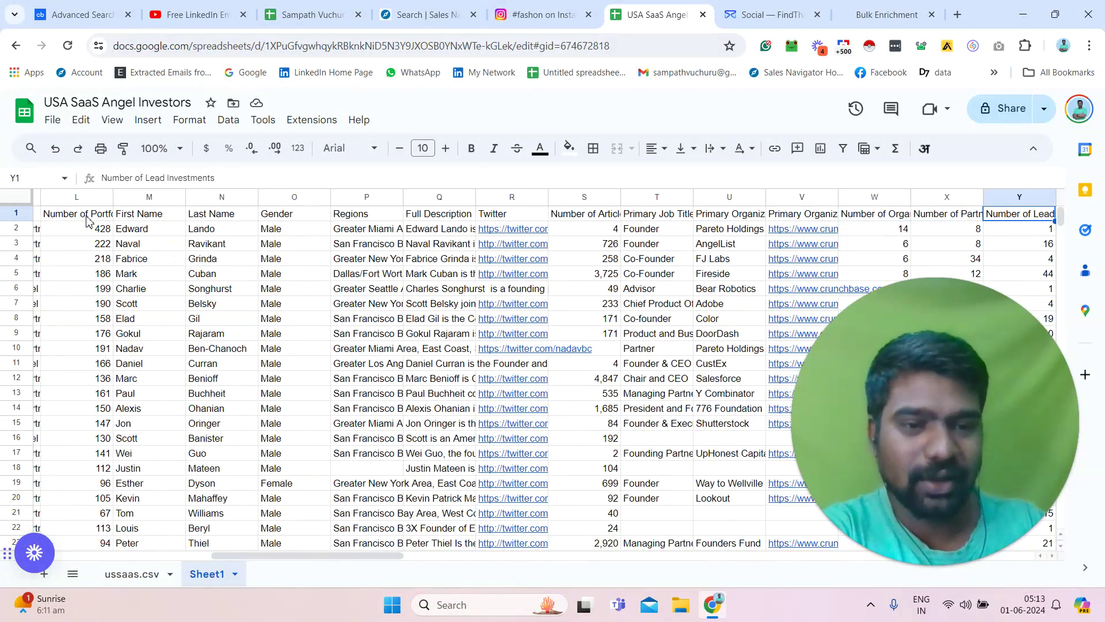
{"action": "key", "text": "Left"}
{"action": "key", "text": "Left"}
{"action": "key", "text": "Left"}
{"action": "key", "text": "Left"}
{"action": "key", "text": "Right"}
{"action": "key", "text": "Right"}
{"action": "key", "text": "Right"}
{"action": "key", "text": "Right"}
{"action": "key", "text": "Right"}
{"action": "key", "text": "Right"}
{"action": "key", "text": "Right"}
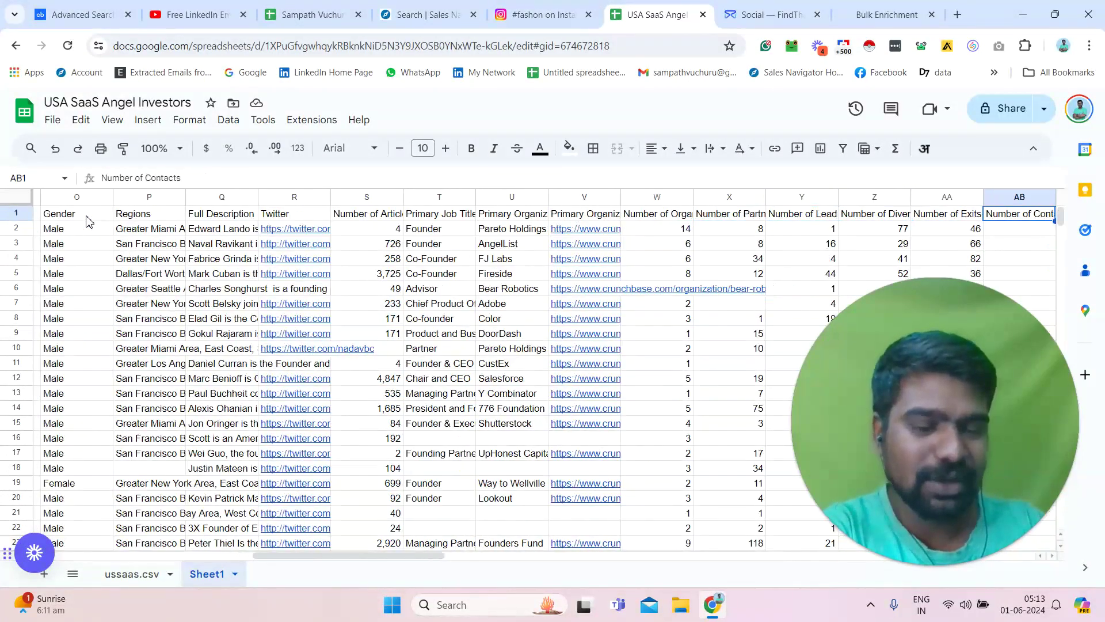
{"action": "key", "text": "Right"}
{"action": "key", "text": "Right"}
{"action": "key", "text": "Right"}
{"action": "key", "text": "Right"}
{"action": "key", "text": "Right"}
{"action": "key", "text": "Right"}
{"action": "key", "text": "Right"}
{"action": "key", "text": "Right"}
{"action": "key", "text": "Right"}
{"action": "key", "text": "Right"}
{"action": "key", "text": "Right"}
{"action": "key", "text": "Right"}
{"action": "key", "text": "Right"}
{"action": "key", "text": "Right"}
{"action": "key", "text": "Right"}
{"action": "key", "text": "Right"}
{"action": "key", "text": "Right"}
{"action": "key", "text": "Right"}
{"action": "key", "text": "Right"}
{"action": "key", "text": "Right"}
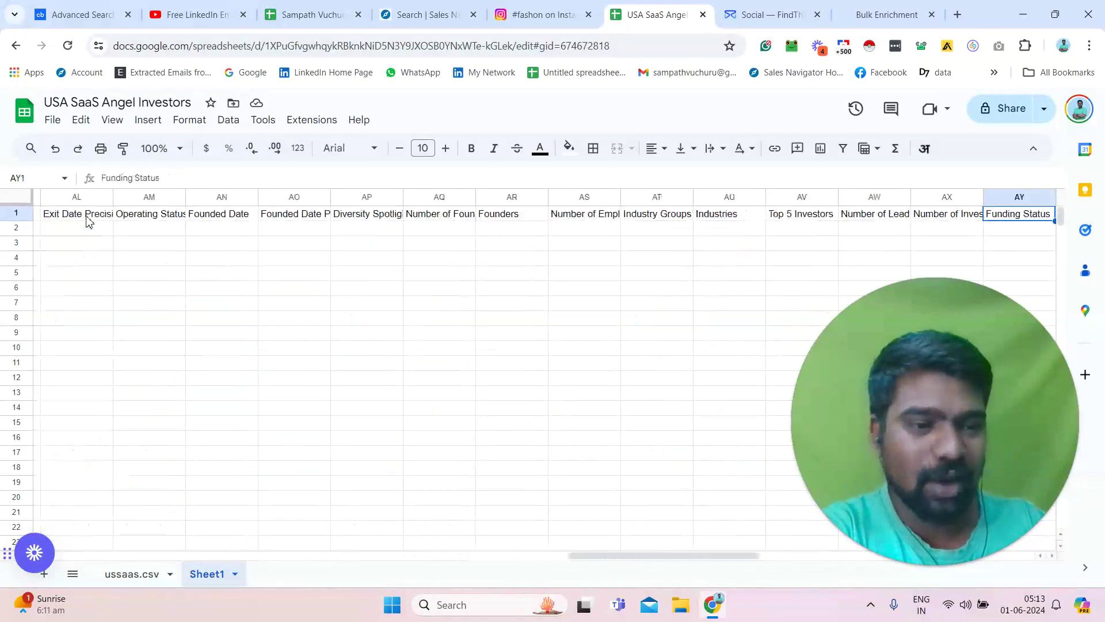
{"action": "key", "text": "Right"}
{"action": "key", "text": "Right"}
{"action": "key", "text": "Right"}
{"action": "key", "text": "Right"}
{"action": "key", "text": "Right"}
{"action": "key", "text": "Right"}
{"action": "key", "text": "Left"}
{"action": "key", "text": "Left"}
{"action": "key", "text": "Left"}
{"action": "key", "text": "Left"}
{"action": "key", "text": "Left"}
{"action": "key", "text": "Left"}
{"action": "key", "text": "Left"}
{"action": "key", "text": "Left"}
{"action": "key", "text": "Left"}
{"action": "key", "text": "Left"}
{"action": "key", "text": "Left"}
{"action": "key", "text": "Left"}
{"action": "key", "text": "Left"}
{"action": "key", "text": "Left"}
{"action": "key", "text": "Left"}
{"action": "key", "text": "Left"}
{"action": "key", "text": "Left"}
{"action": "key", "text": "Left"}
{"action": "key", "text": "Left"}
{"action": "key", "text": "Left"}
{"action": "key", "text": "Left"}
{"action": "key", "text": "Left"}
{"action": "key", "text": "Left"}
{"action": "key", "text": "Left"}
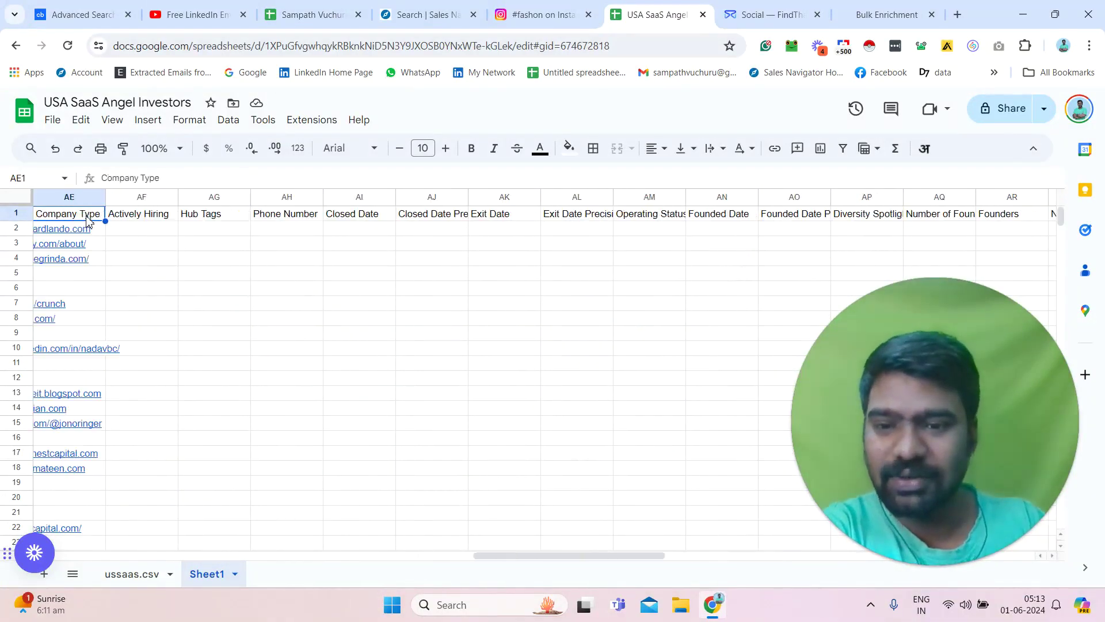
{"action": "key", "text": "Left"}
{"action": "key", "text": "Left"}
{"action": "key", "text": "Left"}
{"action": "key", "text": "Left"}
{"action": "key", "text": "Left"}
{"action": "key", "text": "Left"}
{"action": "key", "text": "Left"}
{"action": "key", "text": "Left"}
{"action": "key", "text": "Left"}
{"action": "key", "text": "Left"}
{"action": "key", "text": "Left"}
{"action": "key", "text": "Left"}
{"action": "key", "text": "Left"}
{"action": "key", "text": "Left"}
{"action": "key", "text": "Left"}
{"action": "key", "text": "Left"}
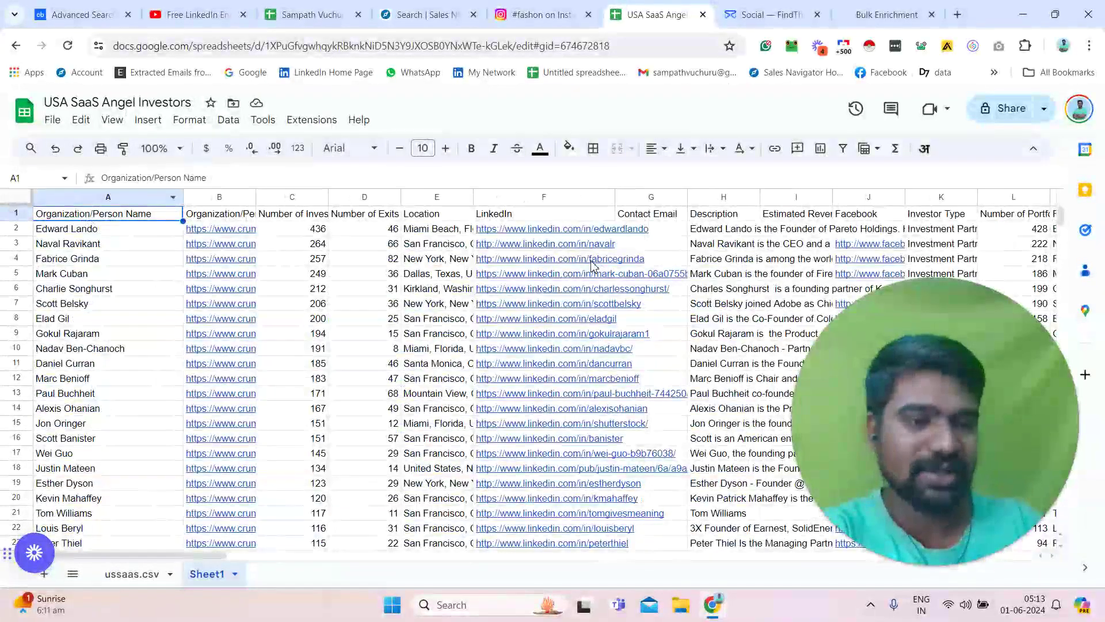
{"action": "left_click_drag", "start_coordinate": [1062, 219], "coordinate": [1065, 186]}
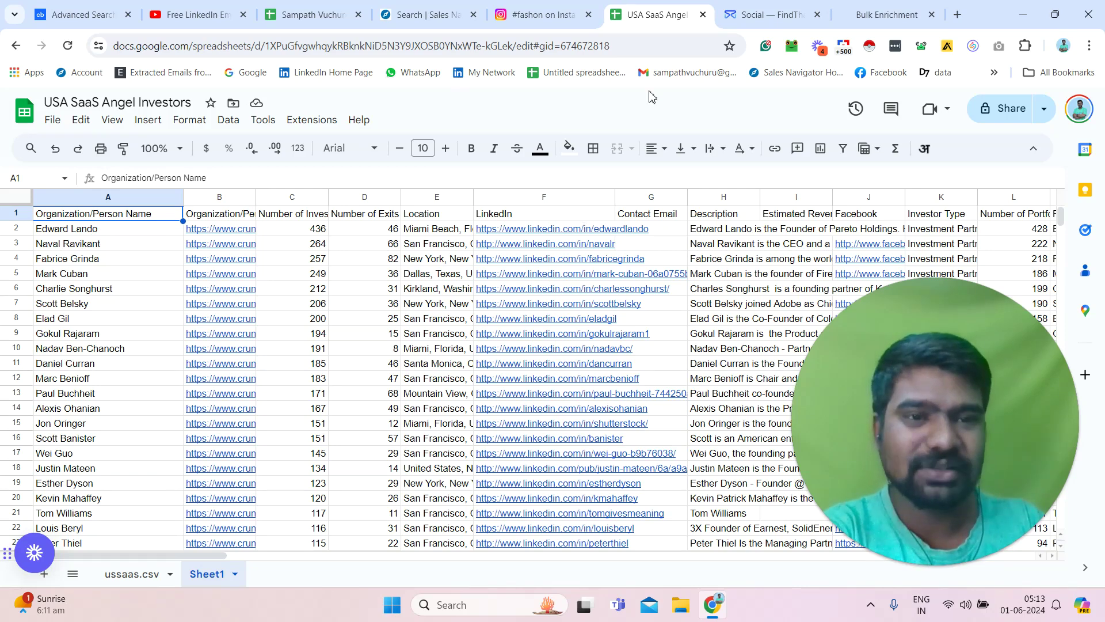
{"action": "left_click", "coordinate": [748, 13]}
{"action": "left_click", "coordinate": [151, 45]}
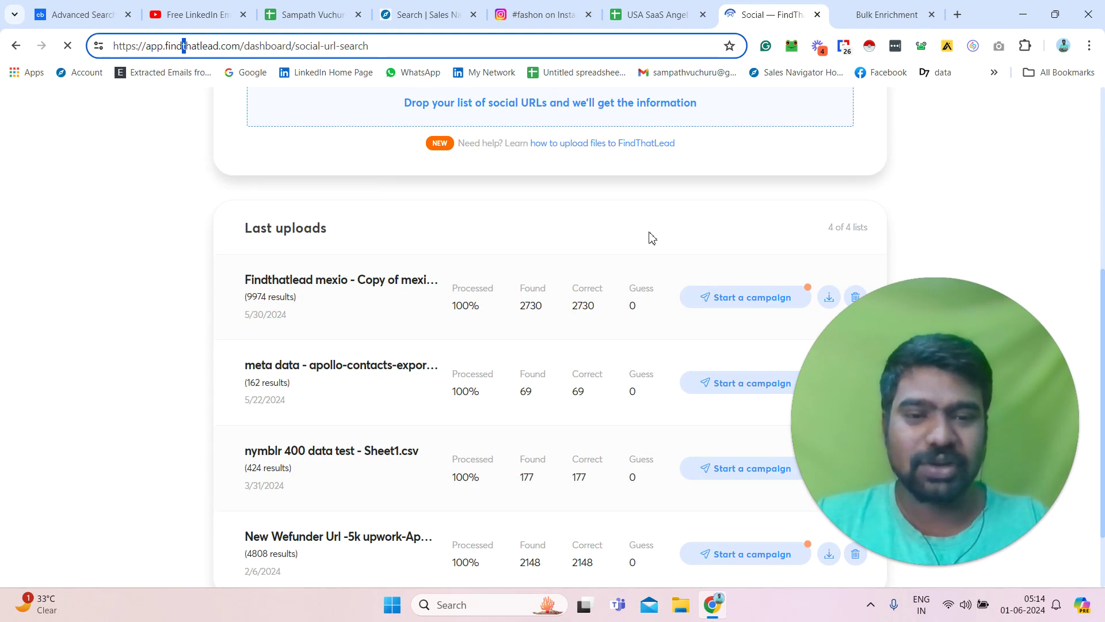
Highlight FindThatLead's Found/Correct counts and Nimbler's site, then return to the USA SaaS Angel Investors sheet
{"action": "left_click", "coordinate": [594, 312]}
{"action": "left_click_drag", "start_coordinate": [594, 312], "coordinate": [520, 314]}
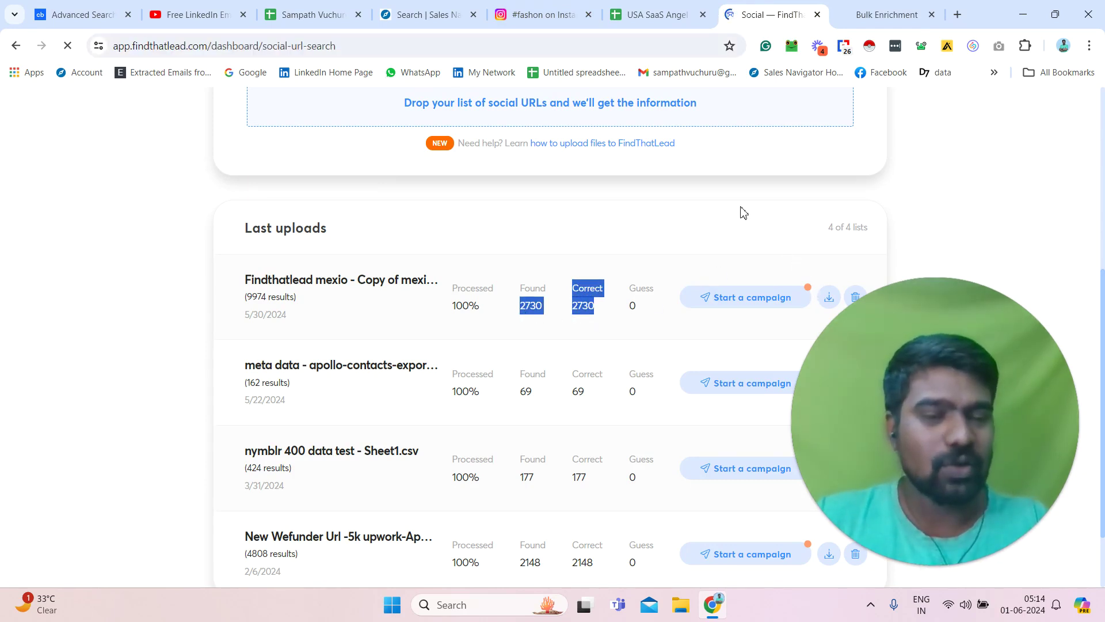
{"action": "left_click", "coordinate": [901, 9]}
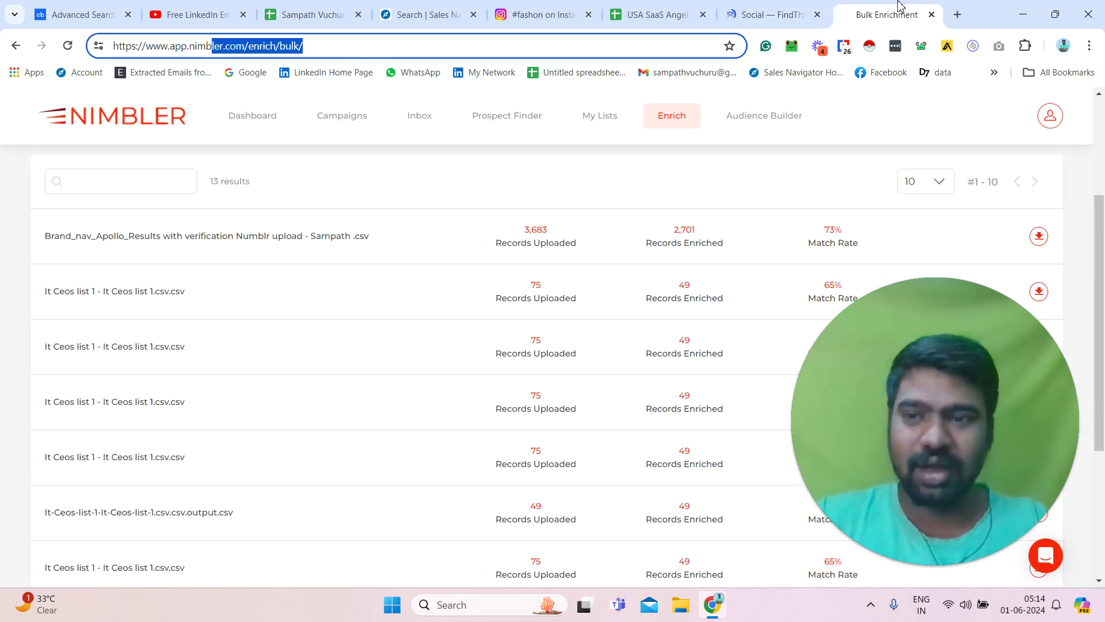
{"action": "left_click_drag", "start_coordinate": [189, 46], "coordinate": [383, 40]}
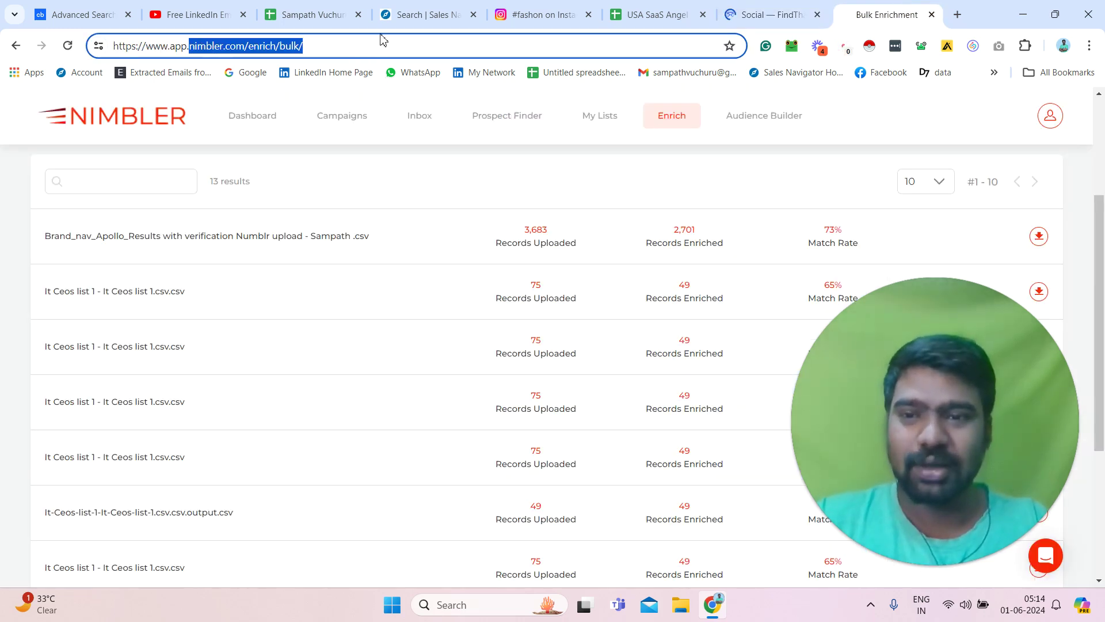
{"action": "left_click_drag", "start_coordinate": [1100, 317], "coordinate": [1102, 219]}
{"action": "left_click", "coordinate": [667, 15]}
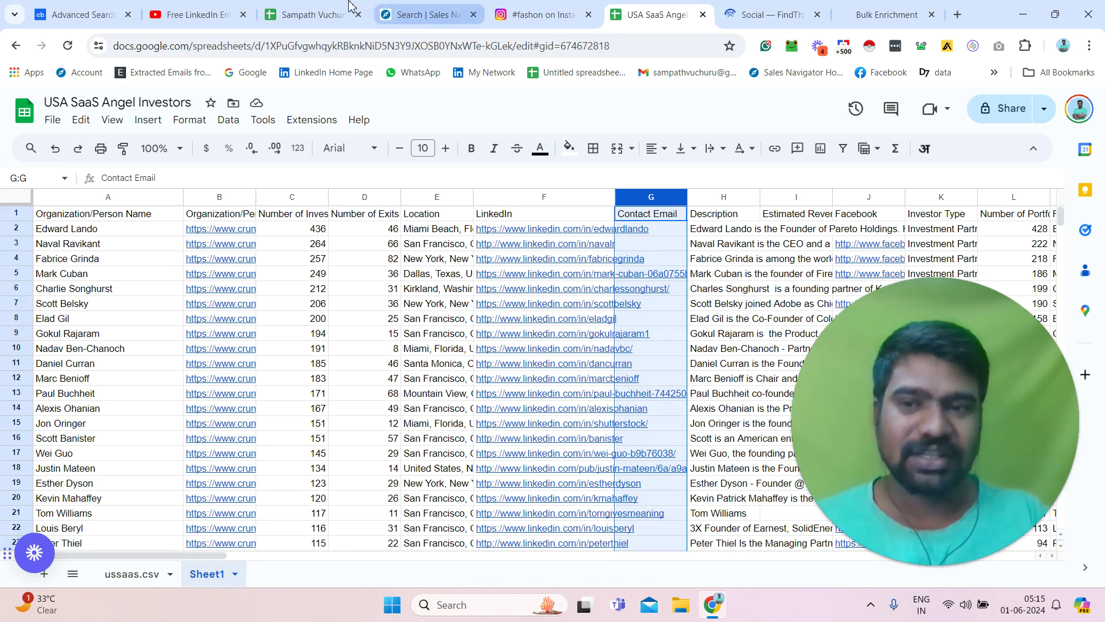
Bring up the 'Free LinkedIn Email IDs' YouTube tutorial and scroll down its page
{"action": "left_click", "coordinate": [196, 14]}
{"action": "left_click_drag", "start_coordinate": [1098, 317], "coordinate": [1101, 258]}
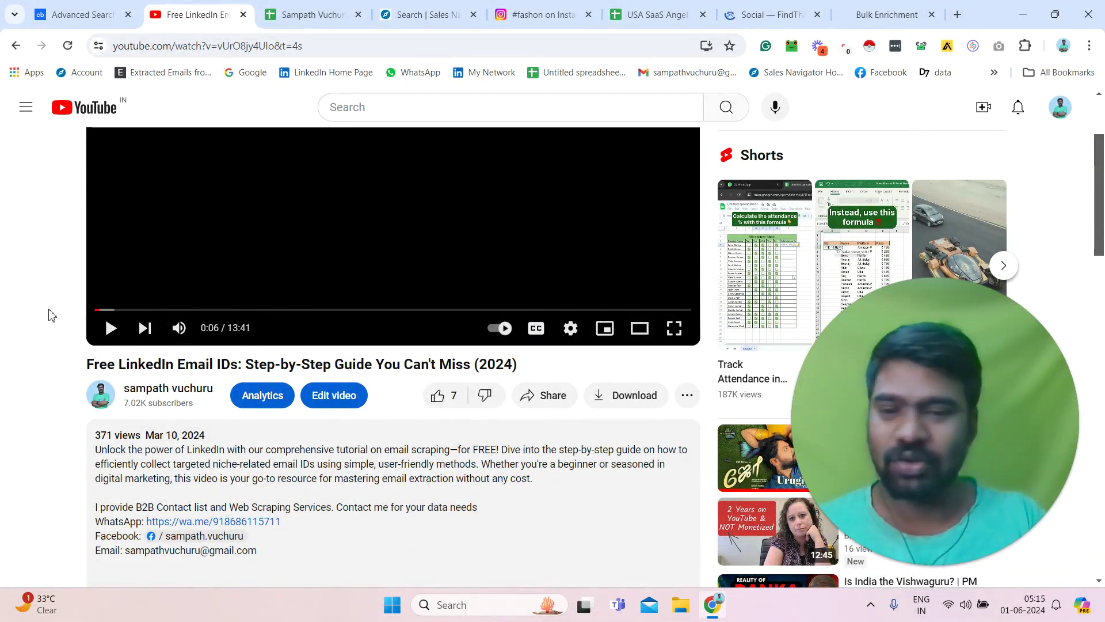
{"action": "left_click", "coordinate": [264, 7]}
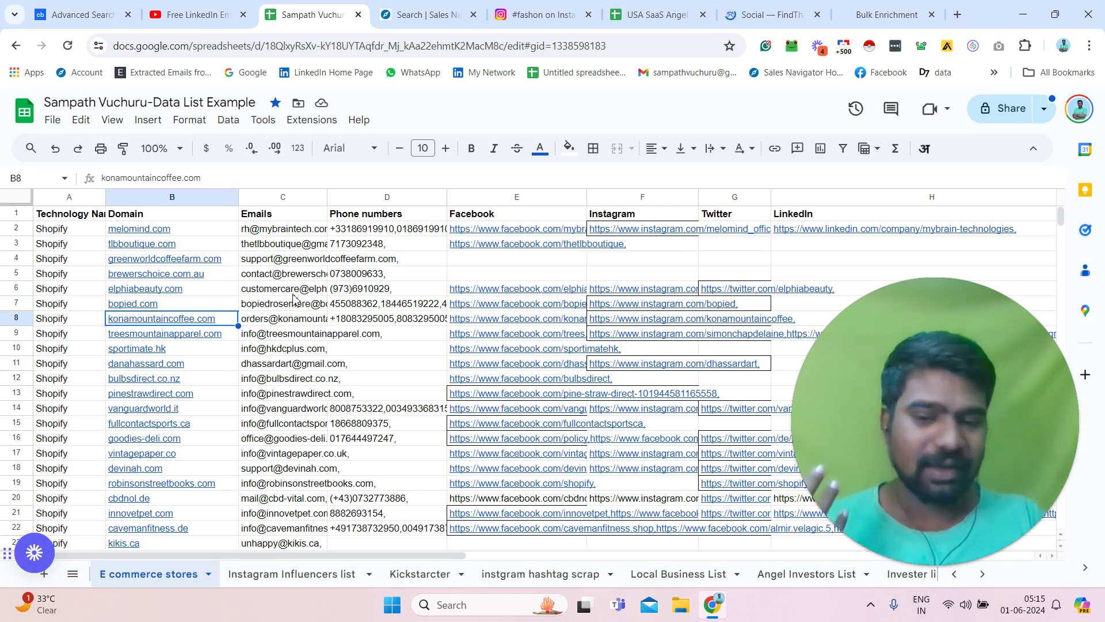
{"action": "left_click", "coordinate": [437, 14]}
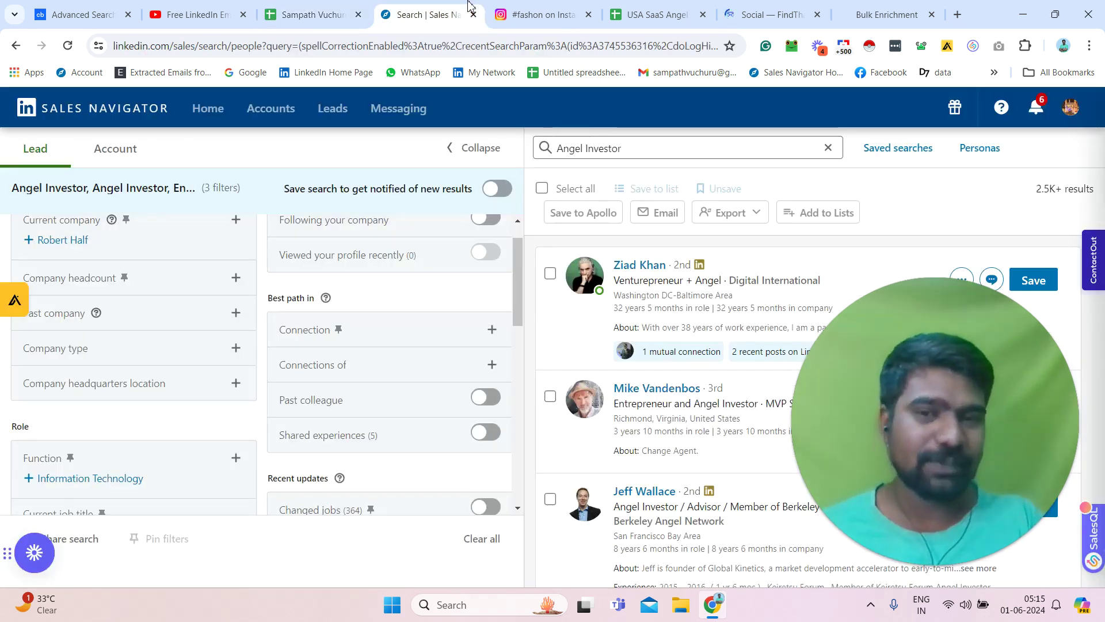
{"action": "left_click", "coordinate": [344, 7]}
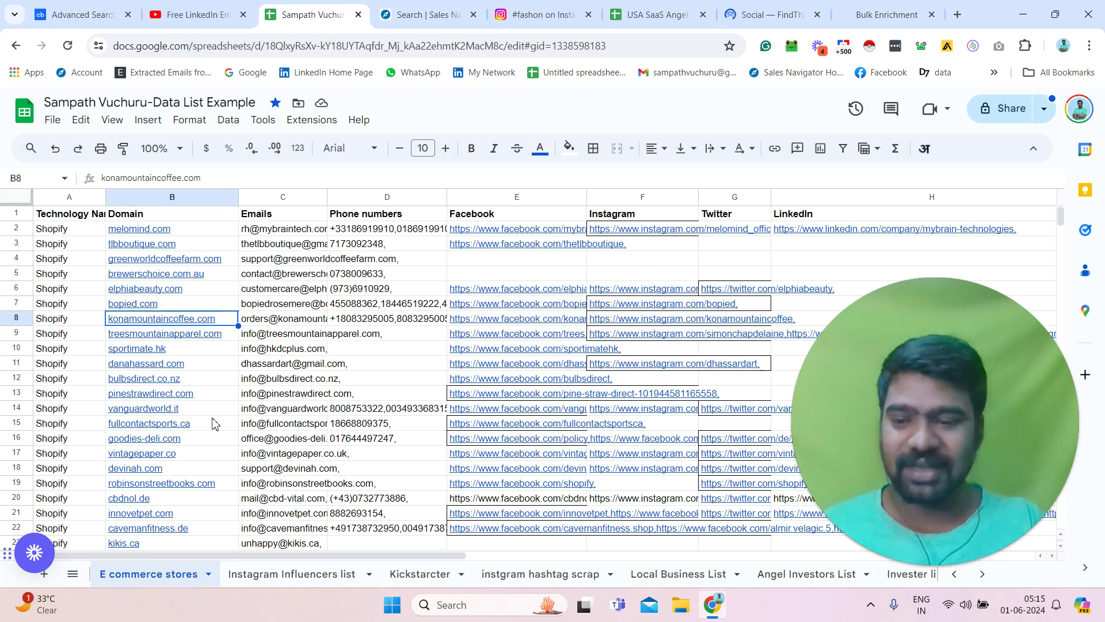
{"action": "left_click", "coordinate": [72, 573]}
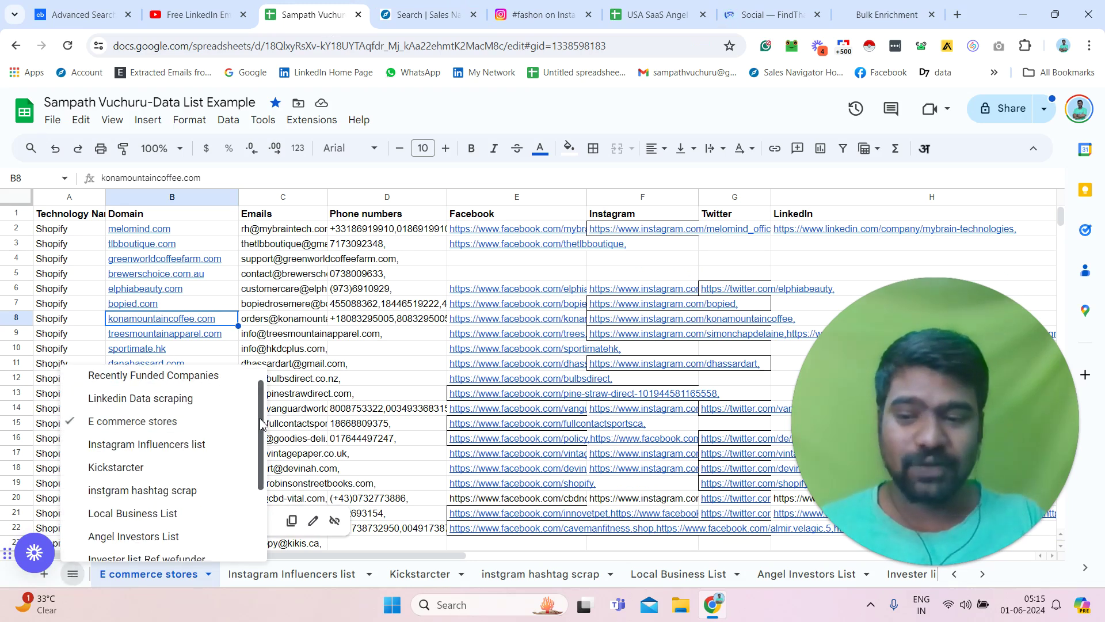
{"action": "scroll", "coordinate": [262, 427], "scroll_direction": "down", "scroll_amount": 1}
{"action": "left_click_drag", "start_coordinate": [261, 428], "coordinate": [252, 490]}
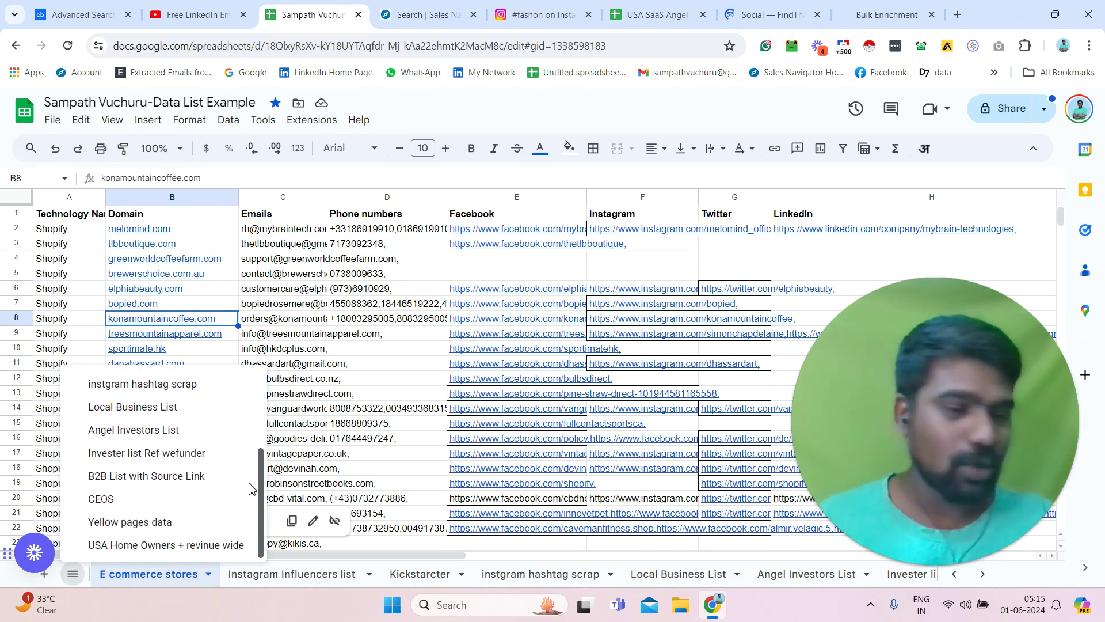
{"action": "scroll", "coordinate": [172, 432], "scroll_direction": "up", "scroll_amount": 3}
{"action": "left_click", "coordinate": [88, 219]}
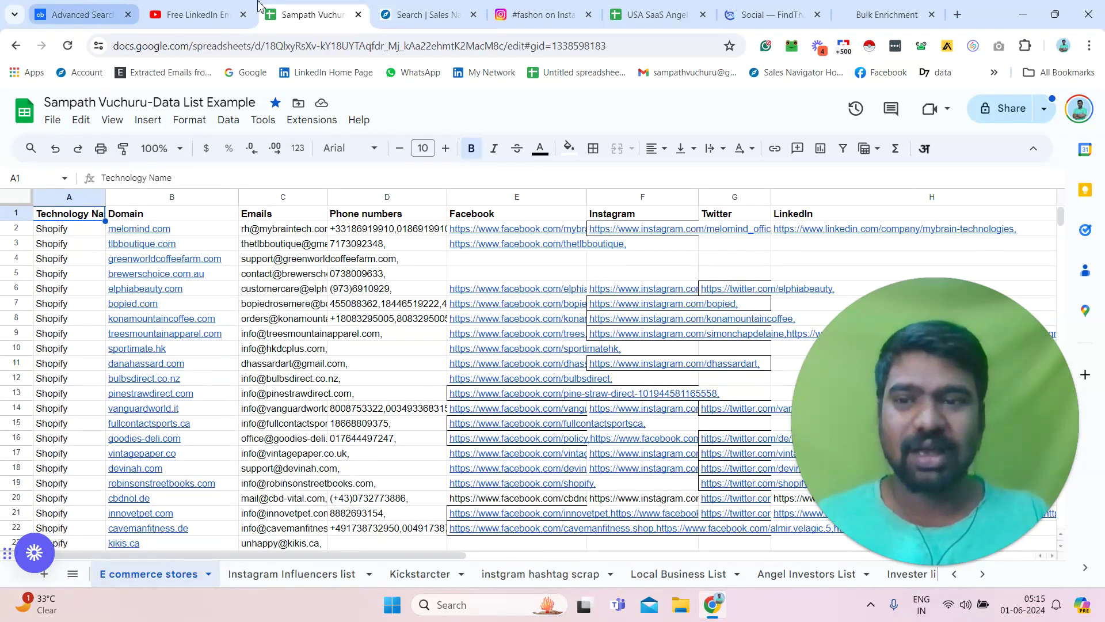
{"action": "left_click", "coordinate": [192, 14]}
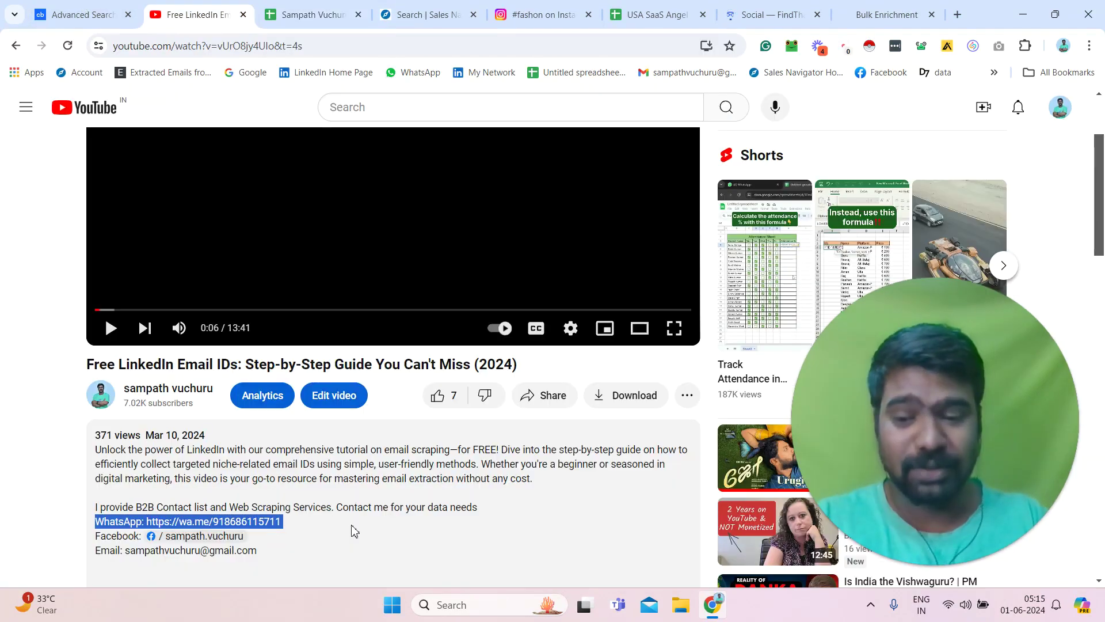
{"action": "left_click", "coordinate": [87, 516]}
{"action": "left_click_drag", "start_coordinate": [93, 523], "coordinate": [289, 522]}
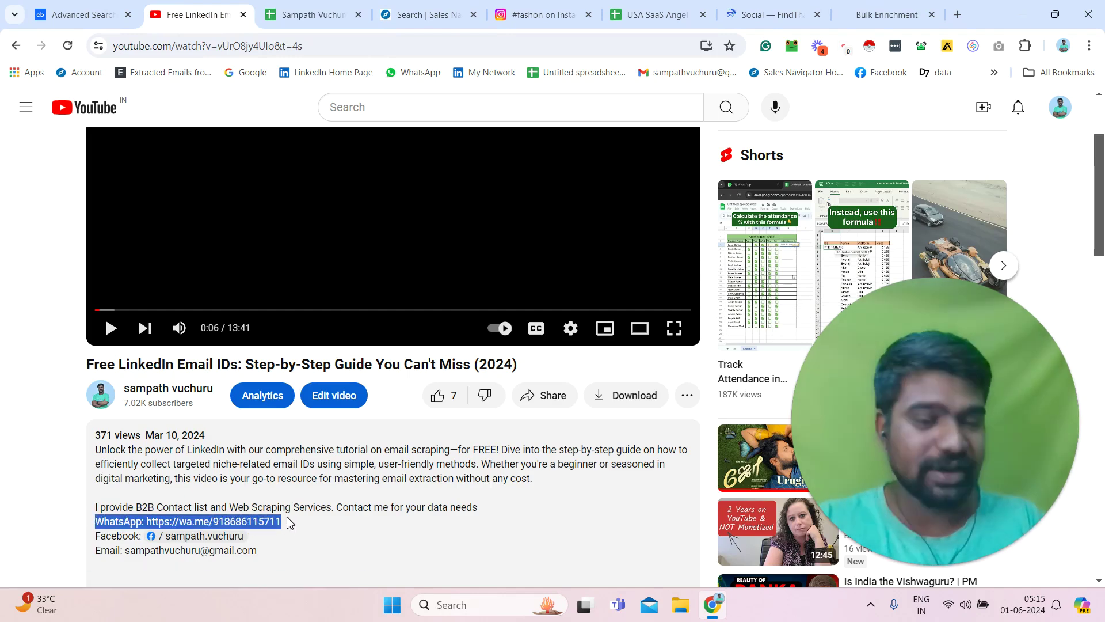
{"action": "left_click", "coordinate": [288, 521]}
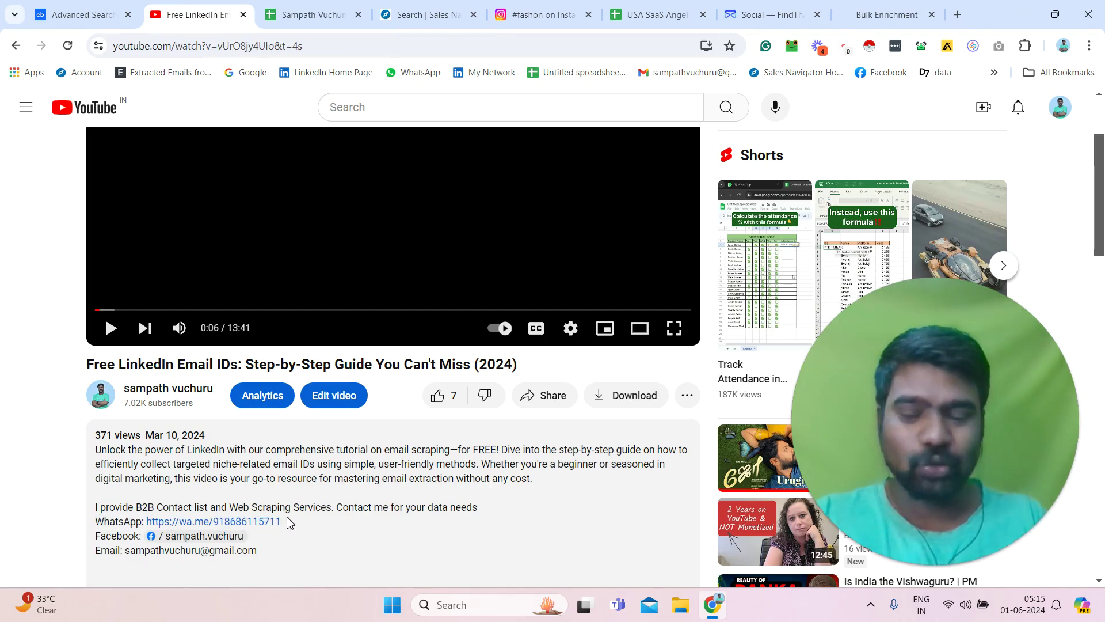